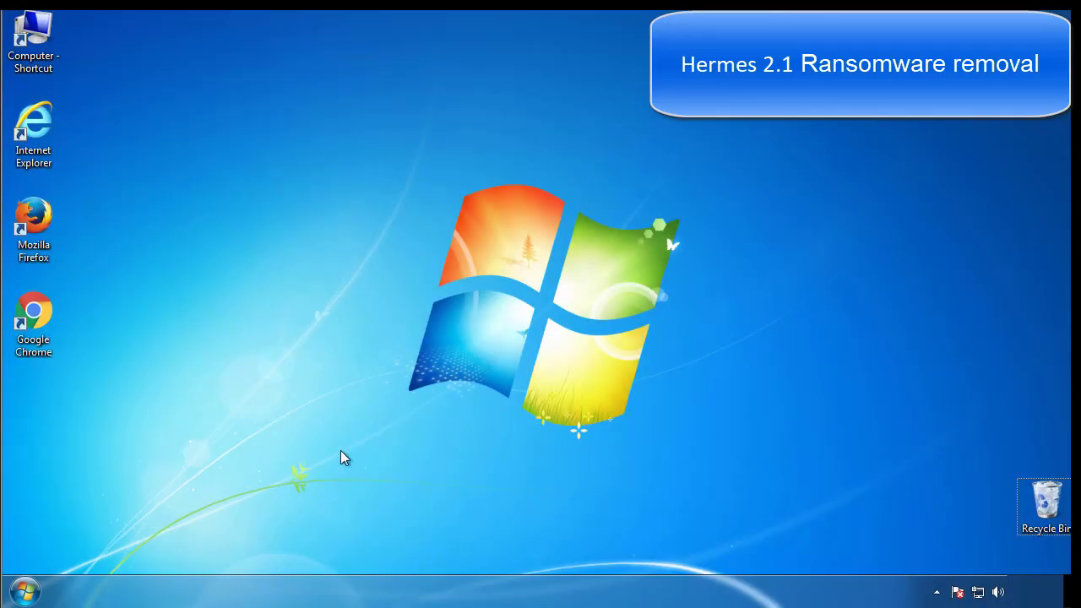
# - Enable Minimal Safe boot in msconfig's Boot settings and restart into Safe Mode
pyautogui.click(25, 591)
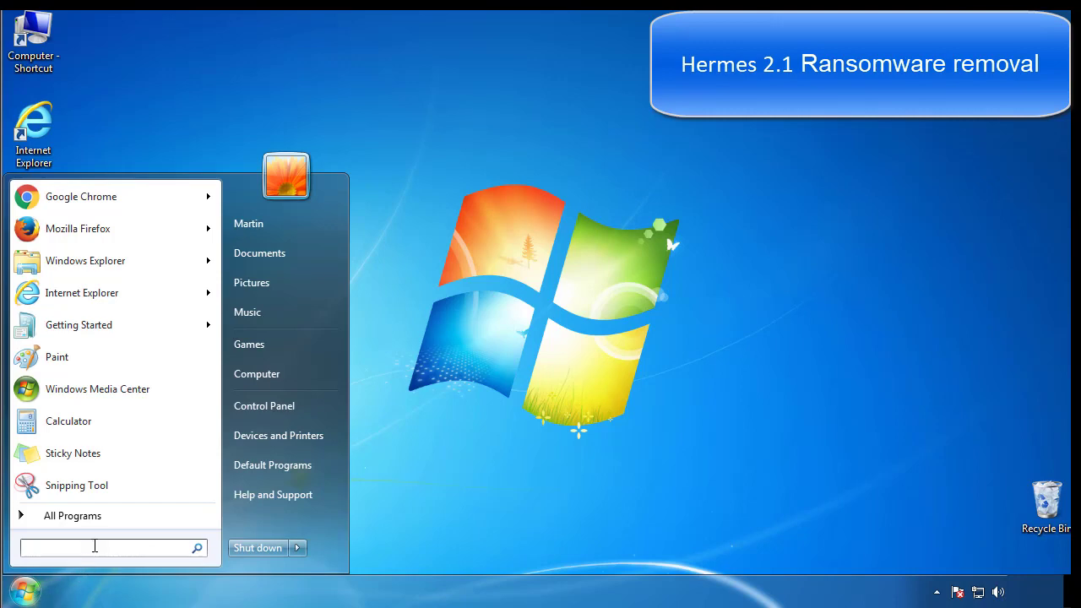
pyautogui.write('mscon')
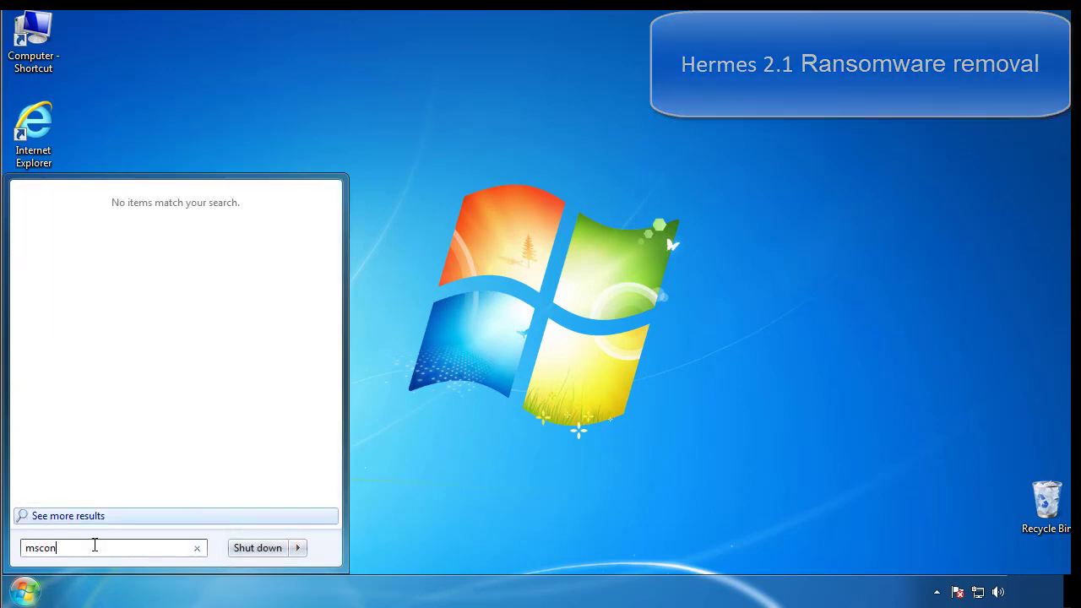
pyautogui.write('fig')
pyautogui.press('Return')
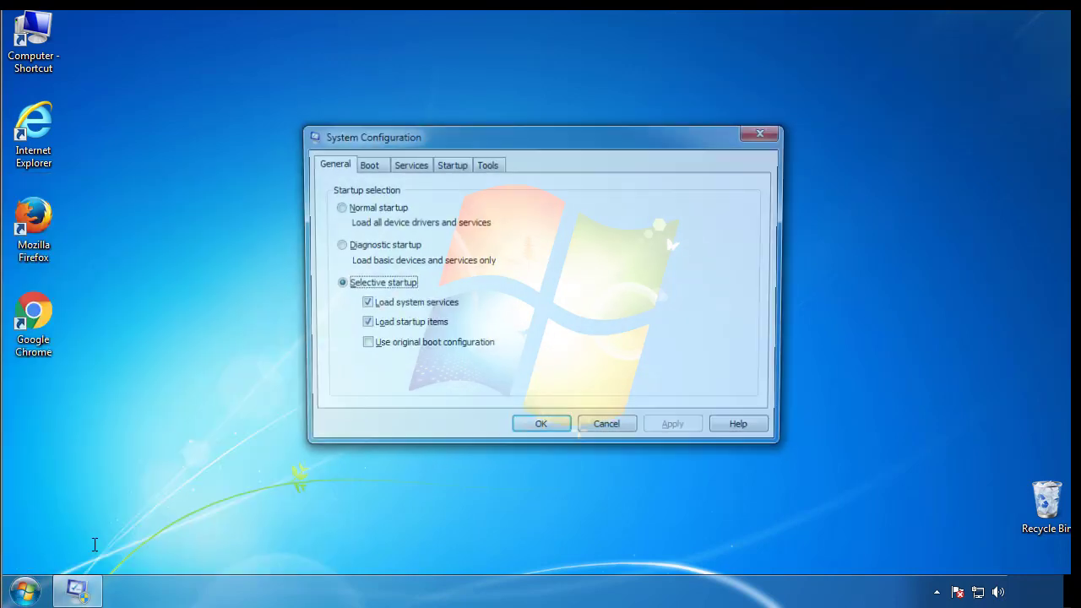
pyautogui.click(365, 164)
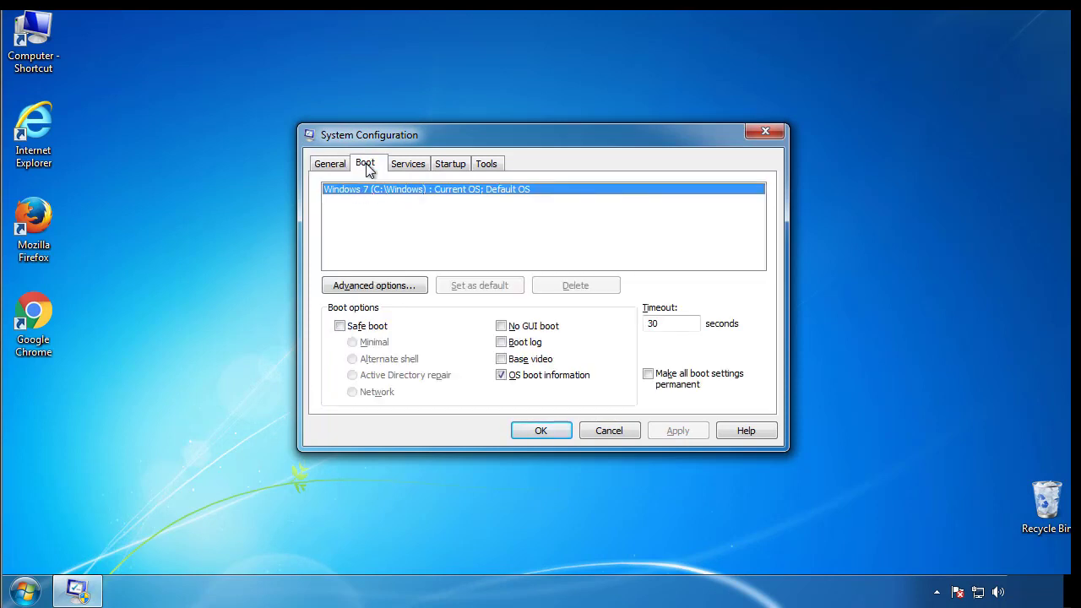
pyautogui.click(340, 326)
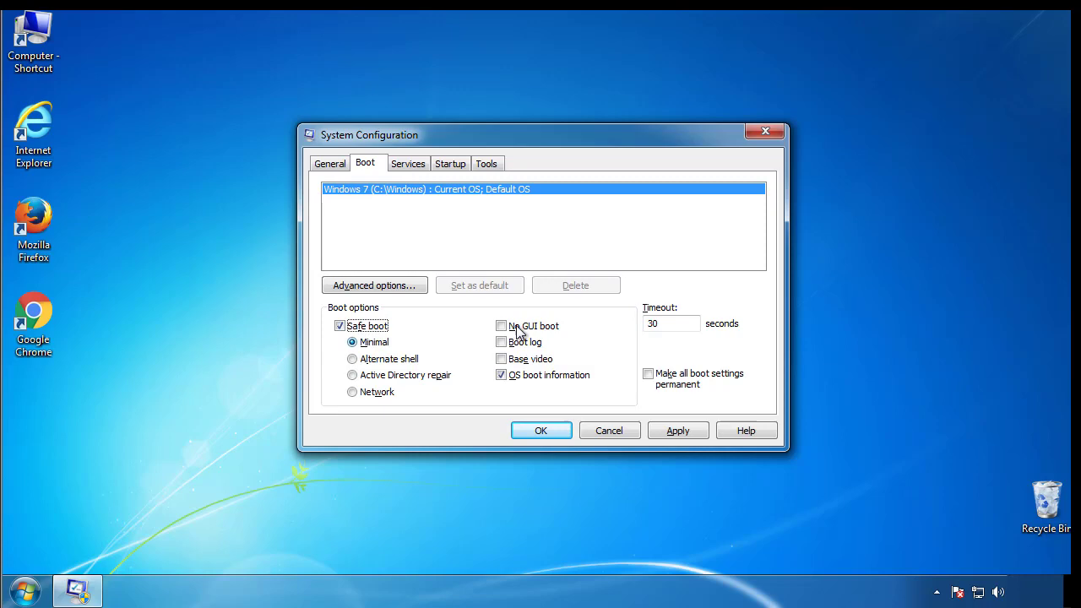
pyautogui.click(557, 436)
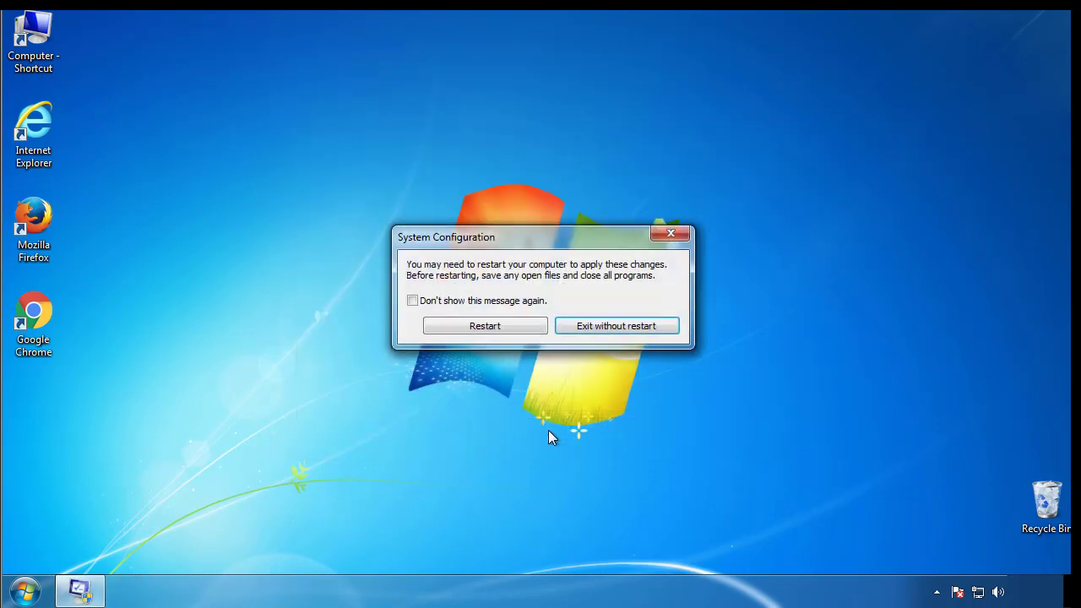
pyautogui.click(488, 327)
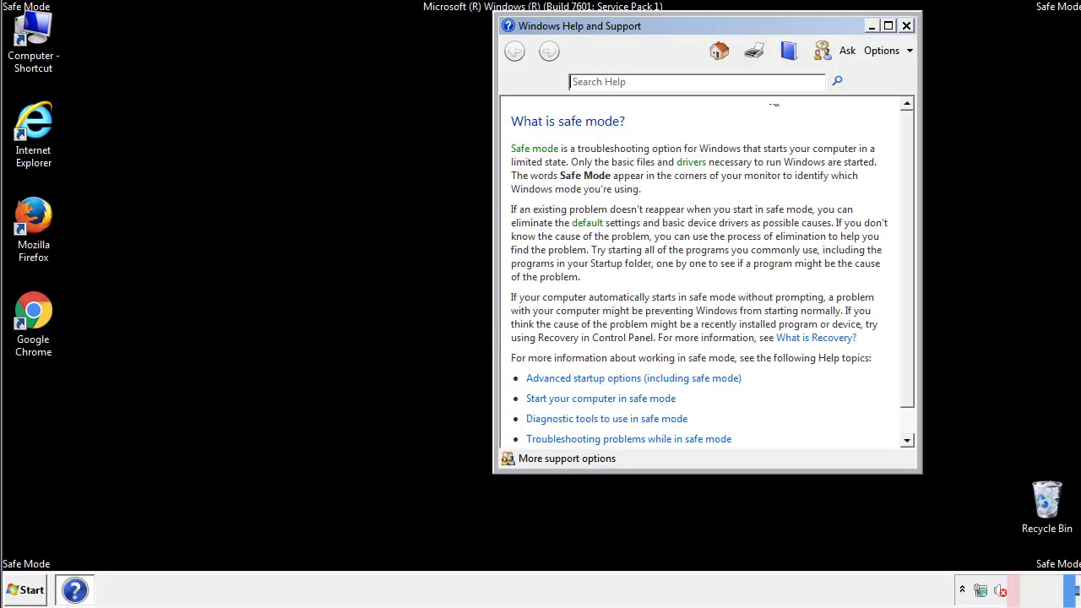
# - Close Safe Mode help and set Folder Options to show hidden files, folders and drives
pyautogui.click(906, 25)
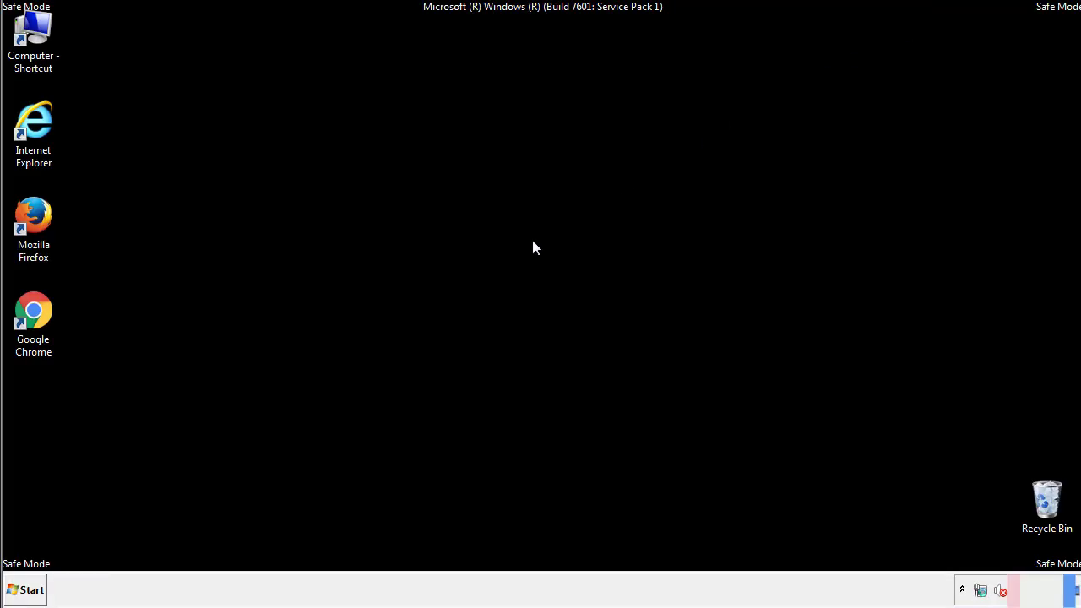
pyautogui.click(26, 589)
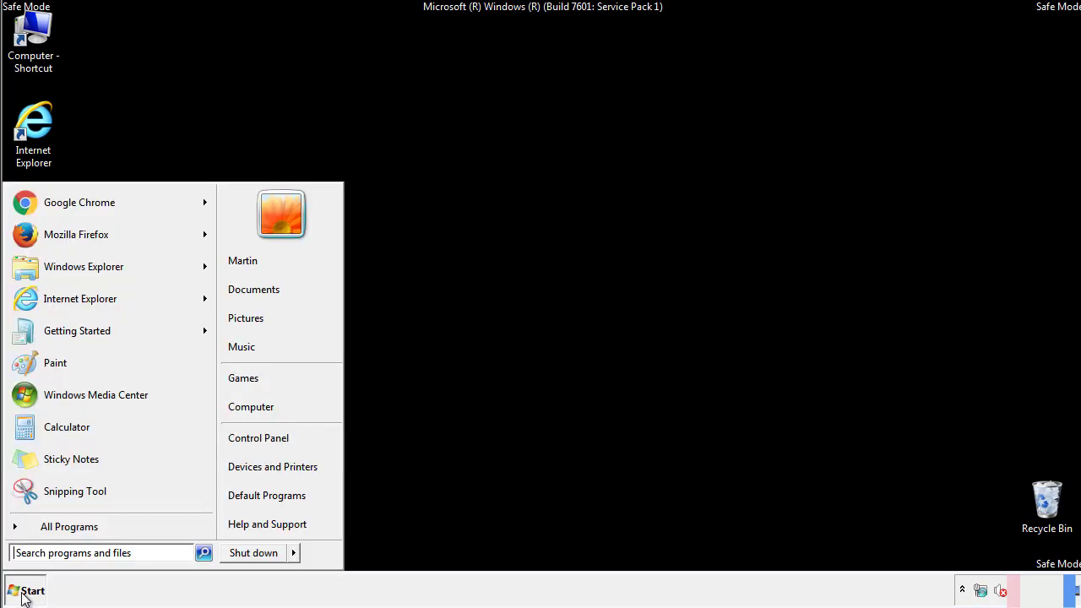
pyautogui.click(271, 437)
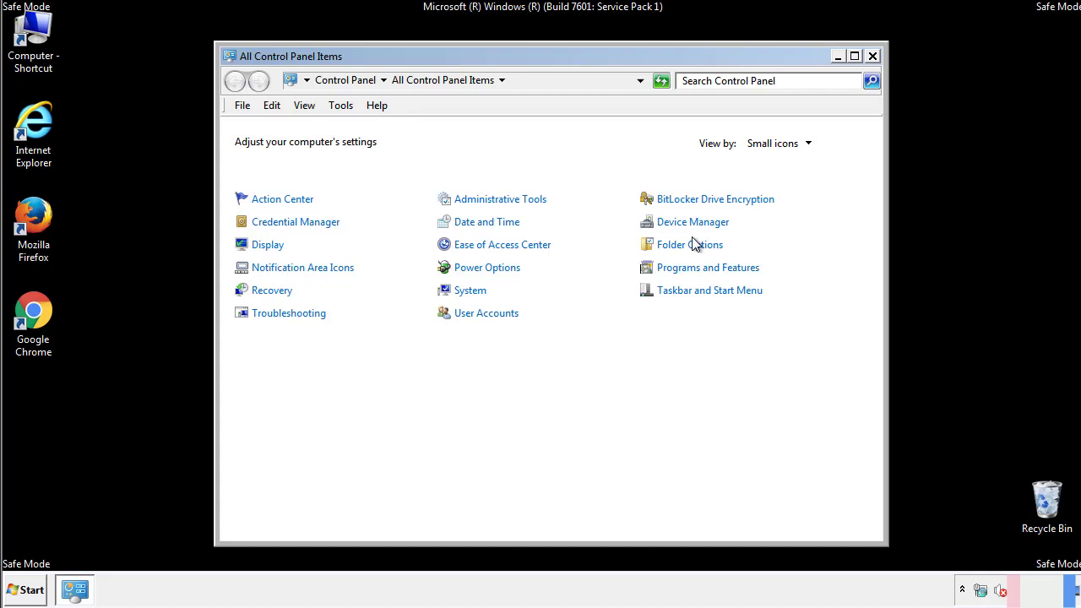
pyautogui.click(693, 245)
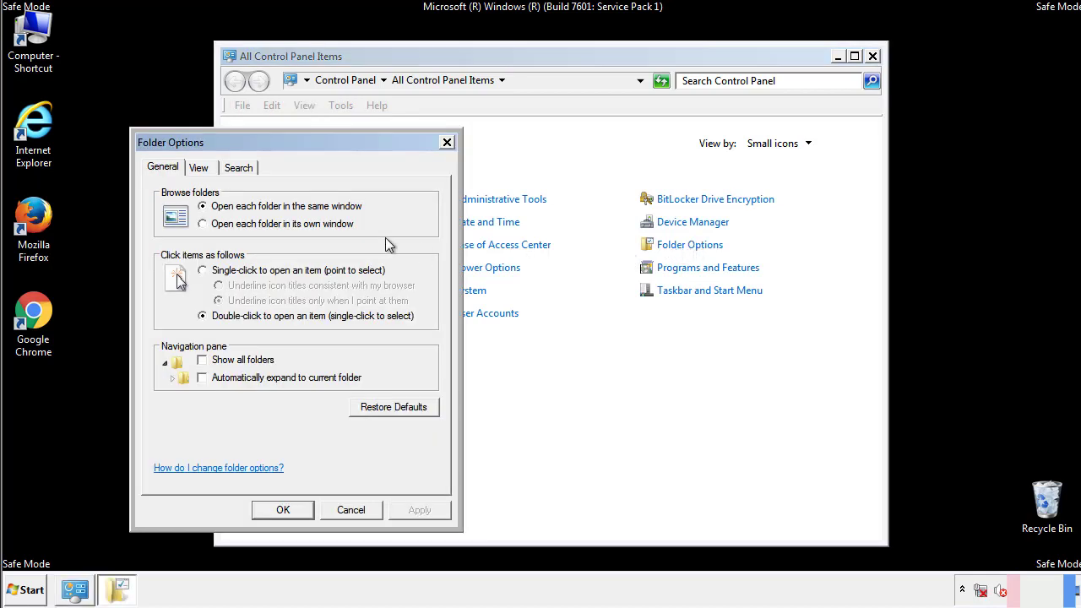
pyautogui.click(199, 169)
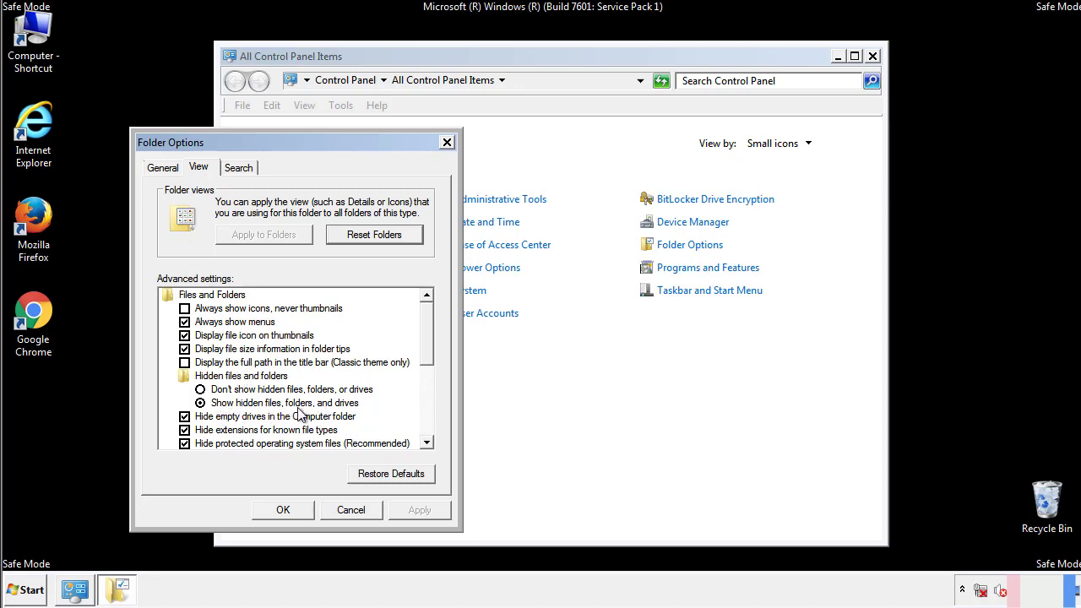
pyautogui.click(290, 509)
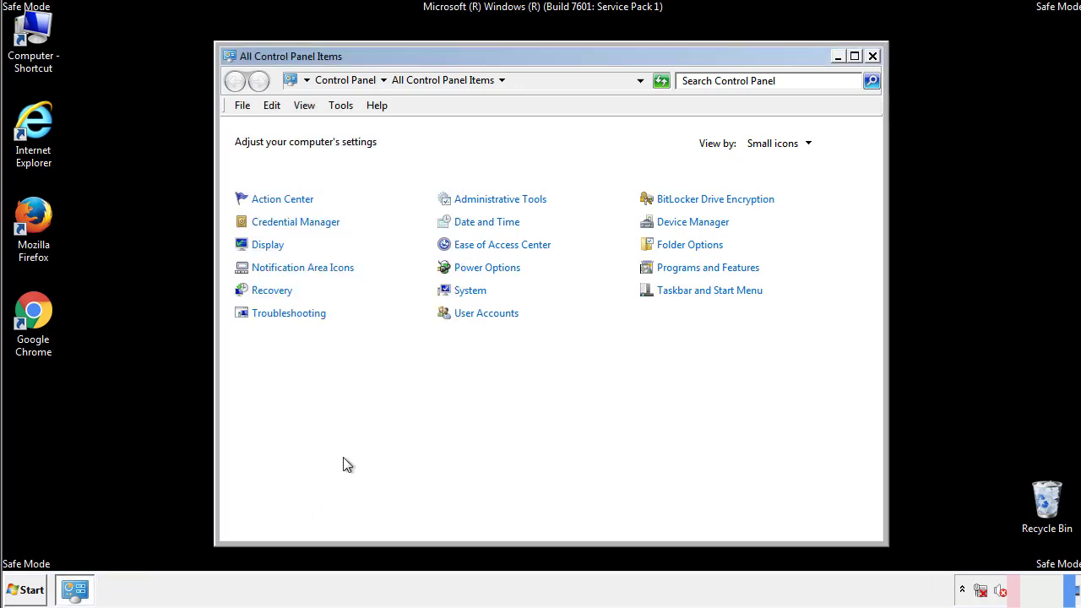
pyautogui.click(872, 56)
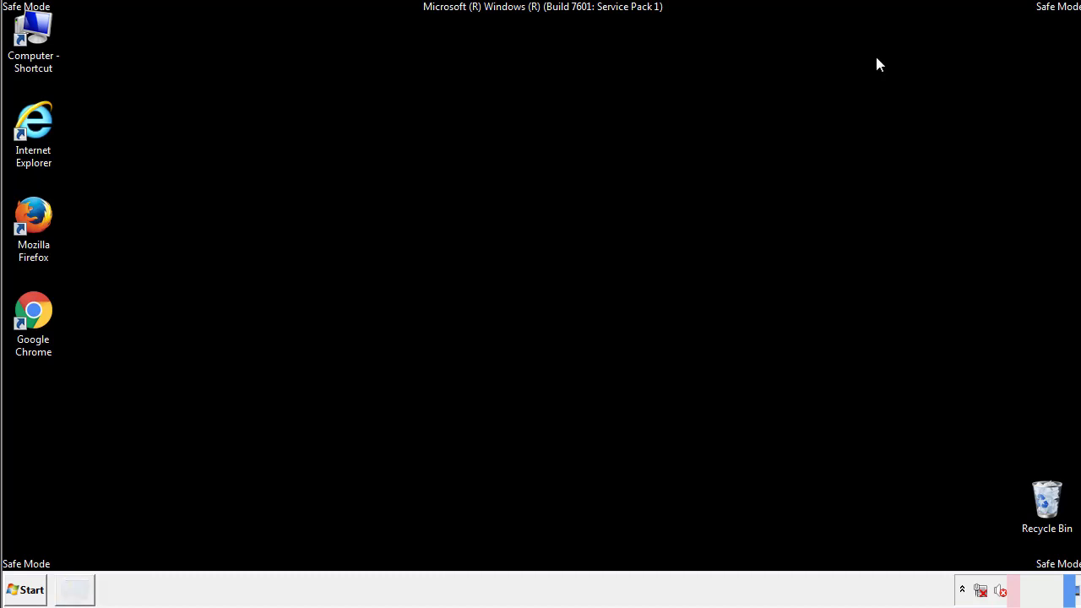
# - Browse from Computer into Local Disk (C:)\Windows and scroll down to System32
pyautogui.doubleClick(42, 31)
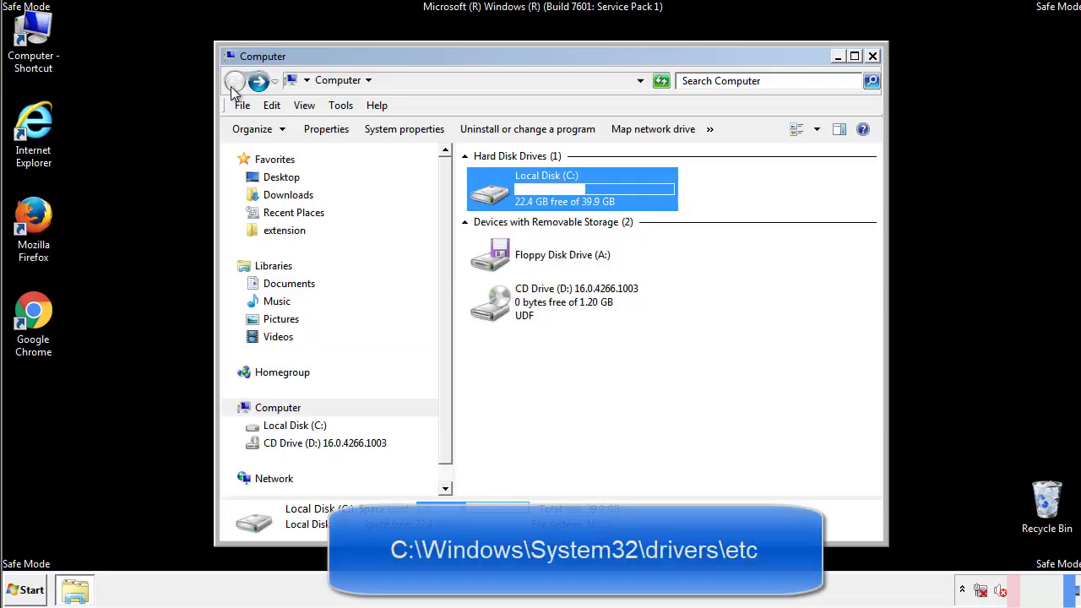
pyautogui.doubleClick(488, 193)
pyautogui.click(494, 310)
pyautogui.doubleClick(494, 311)
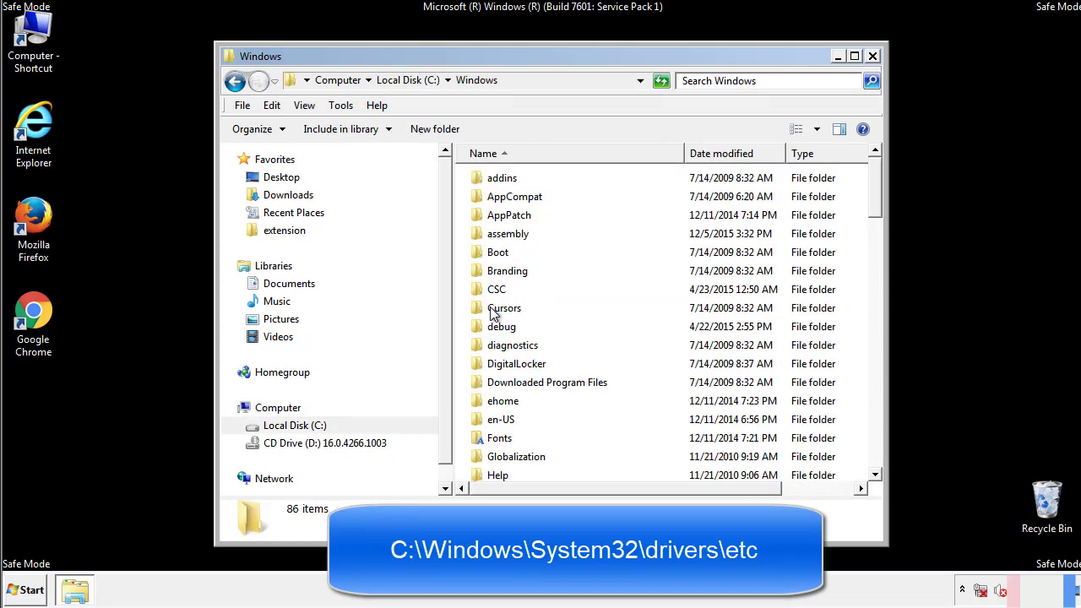
pyautogui.scroll(-2, 497, 381)
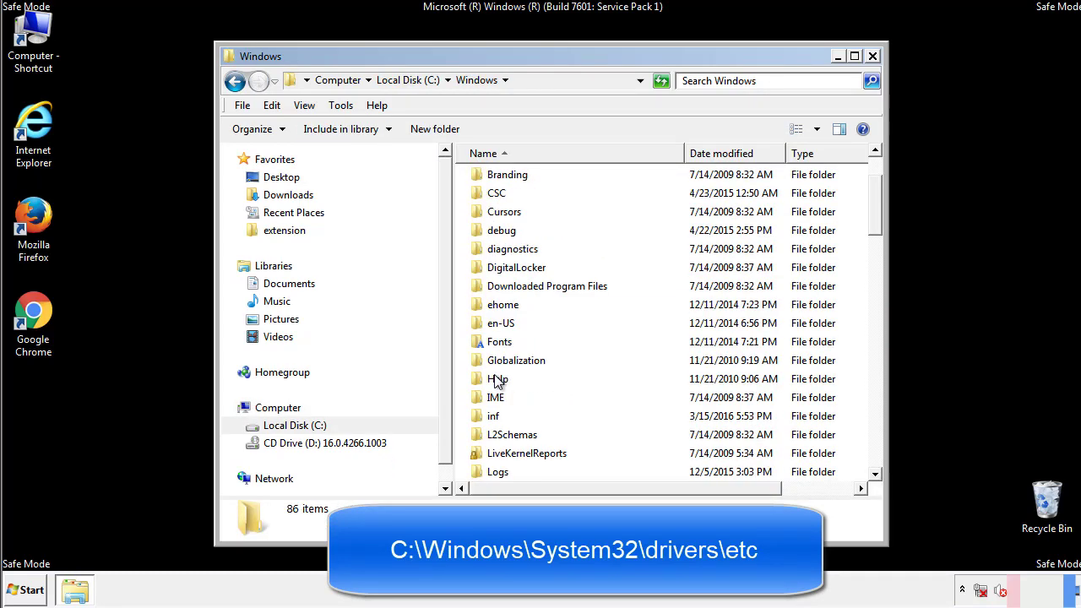
pyautogui.scroll(-2, 497, 381)
pyautogui.scroll(-2, 496, 381)
pyautogui.scroll(-3, 496, 381)
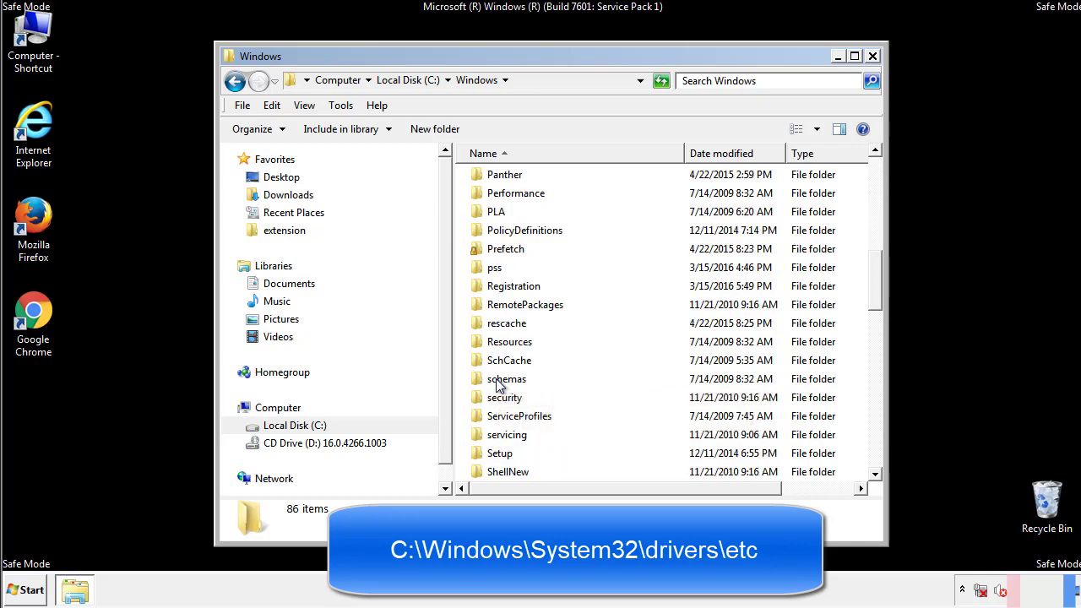
pyautogui.scroll(-2, 497, 381)
# - Go through System32 > drivers > etc and open the hosts file
pyautogui.doubleClick(511, 437)
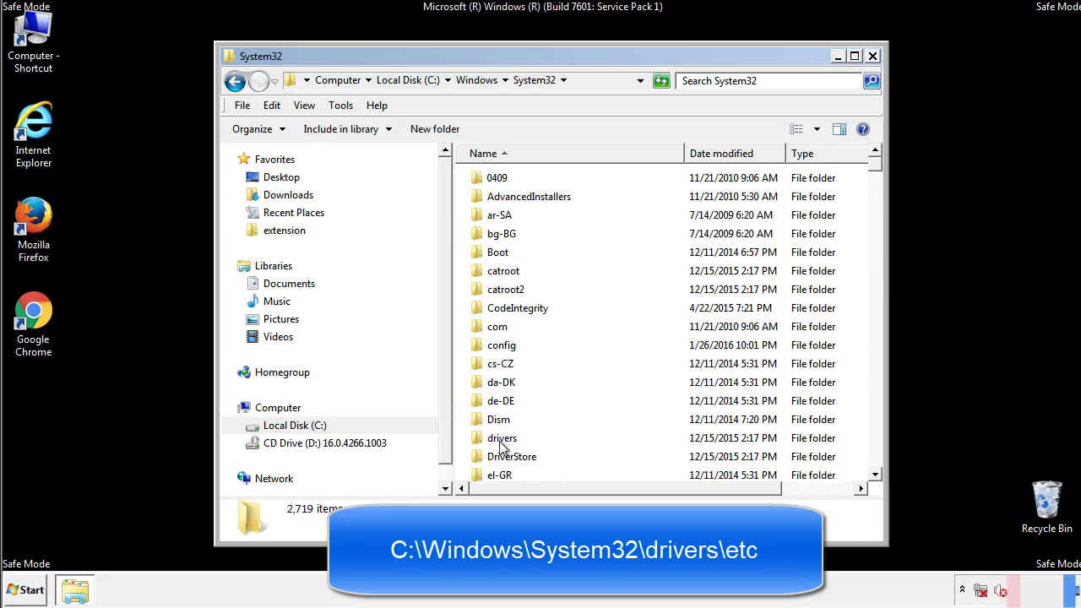
pyautogui.doubleClick(502, 439)
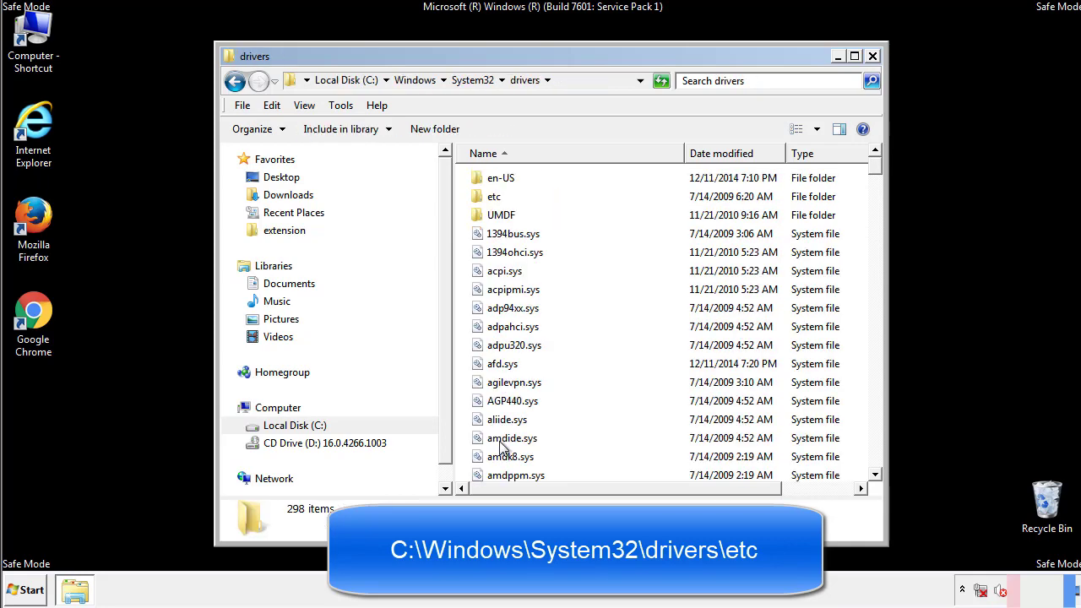
pyautogui.doubleClick(484, 201)
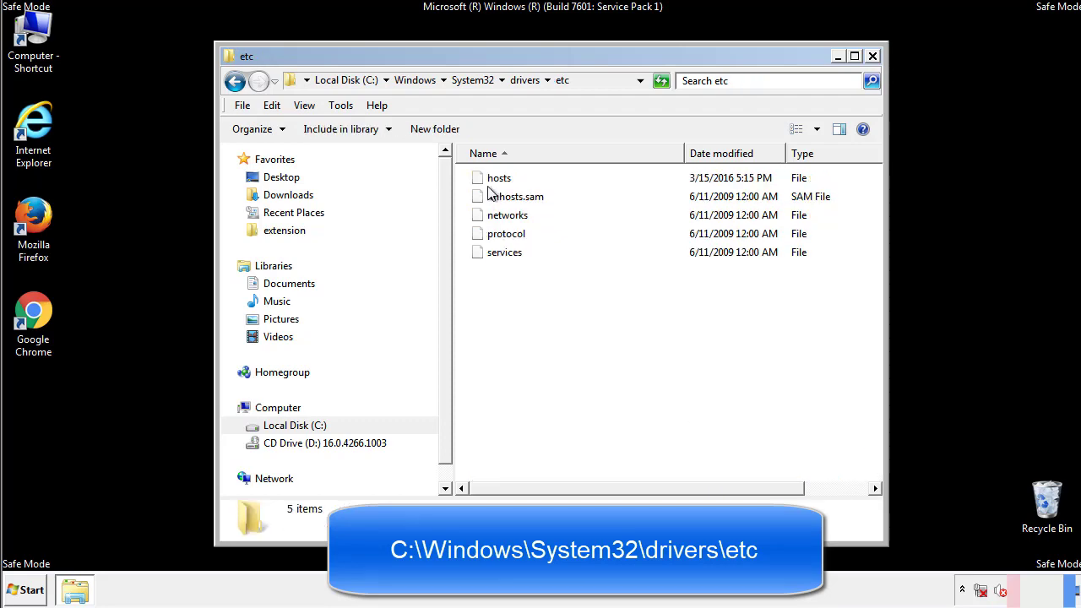
pyautogui.doubleClick(490, 178)
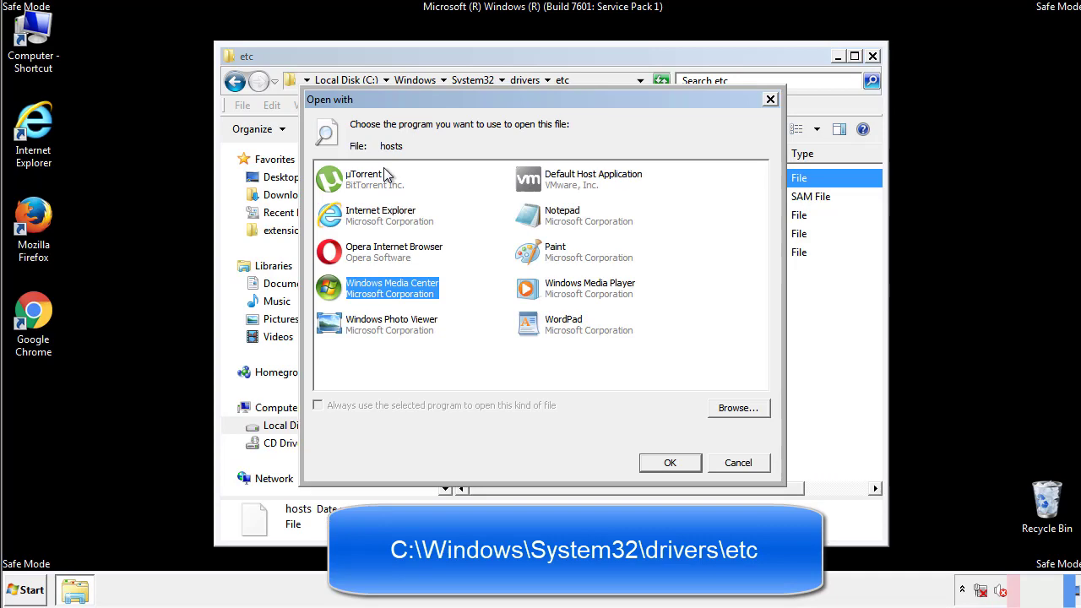
# - Open the hosts file in Notepad and bring the window fully on screen
pyautogui.click(548, 221)
pyautogui.click(669, 464)
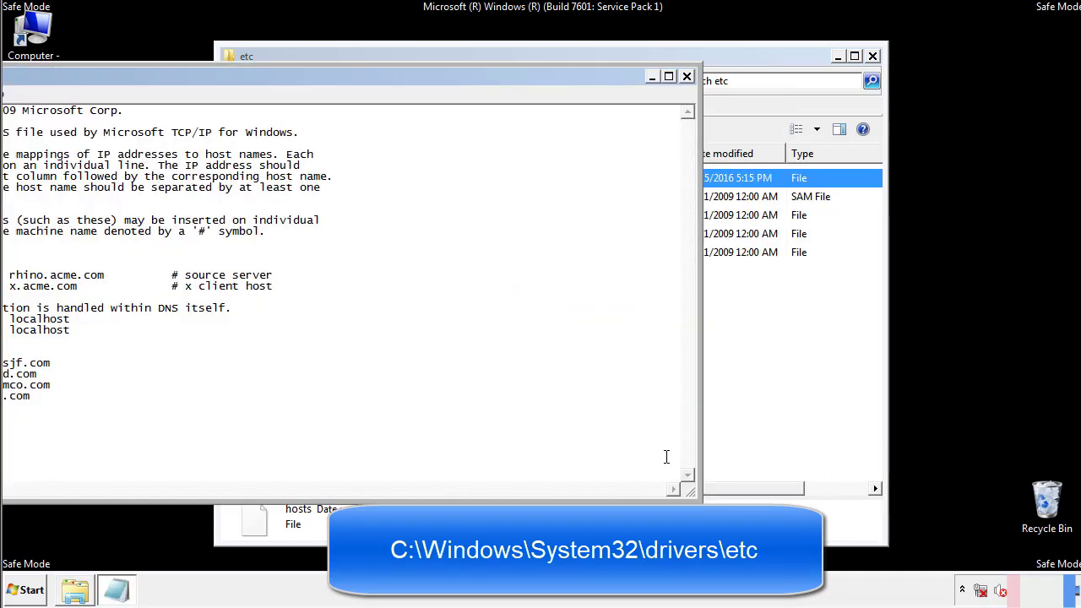
pyautogui.moveTo(445, 83); pyautogui.dragTo(691, 99)
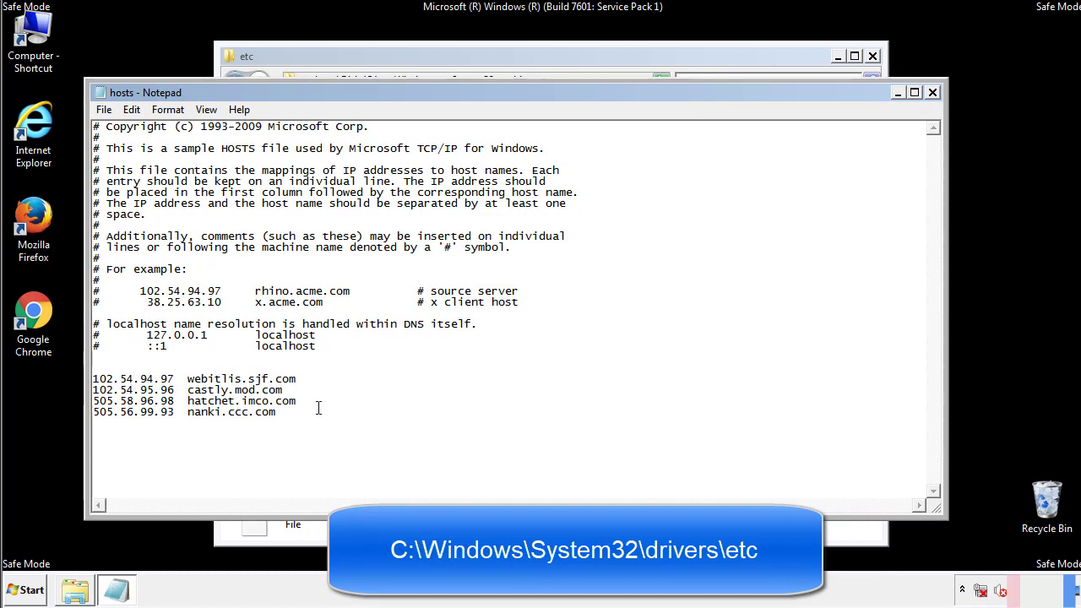
# - Delete the four suspicious host entries, save hosts, and close the etc folder
pyautogui.moveTo(302, 414); pyautogui.dragTo(93, 378)
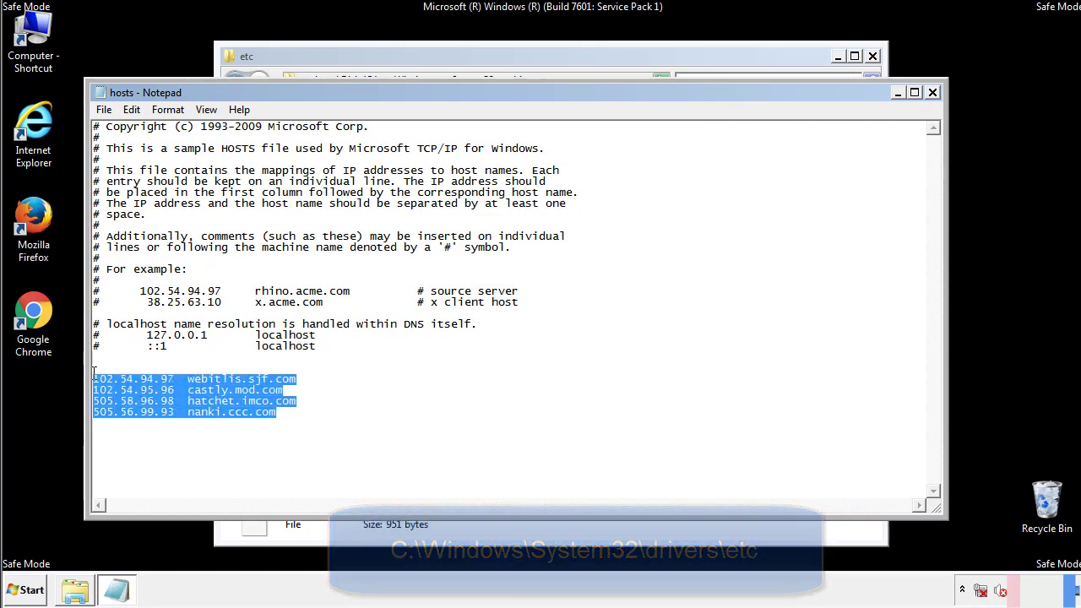
pyautogui.press('Delete')
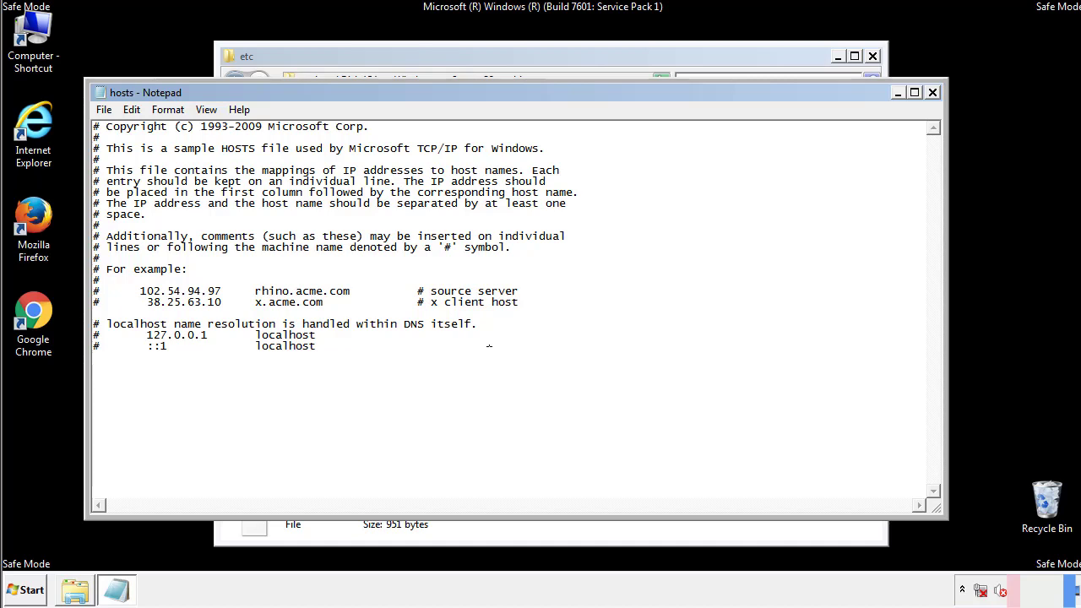
pyautogui.click(934, 93)
pyautogui.click(475, 309)
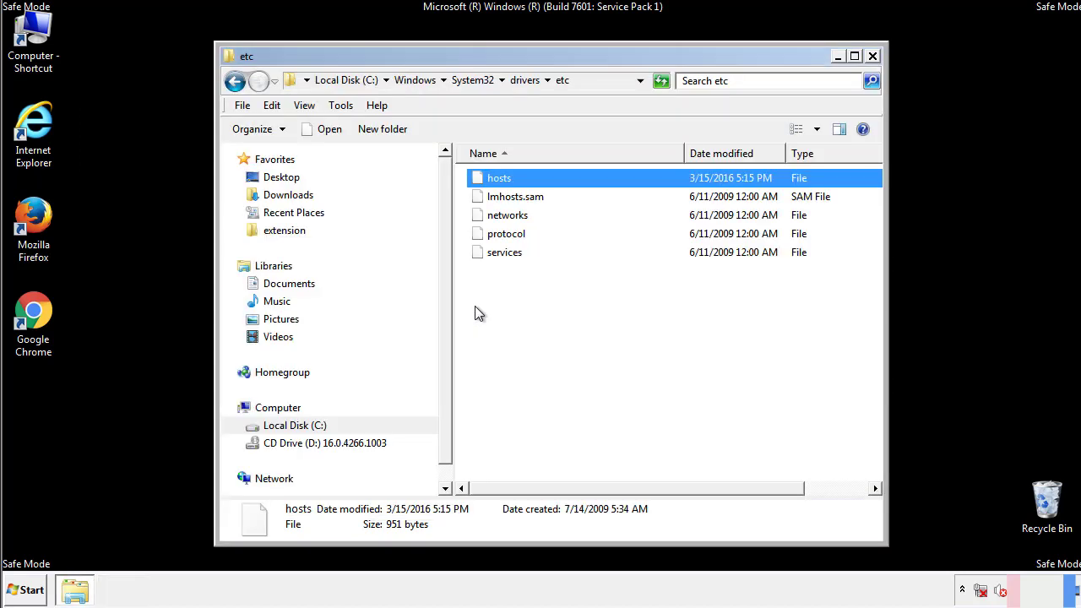
pyautogui.click(474, 307)
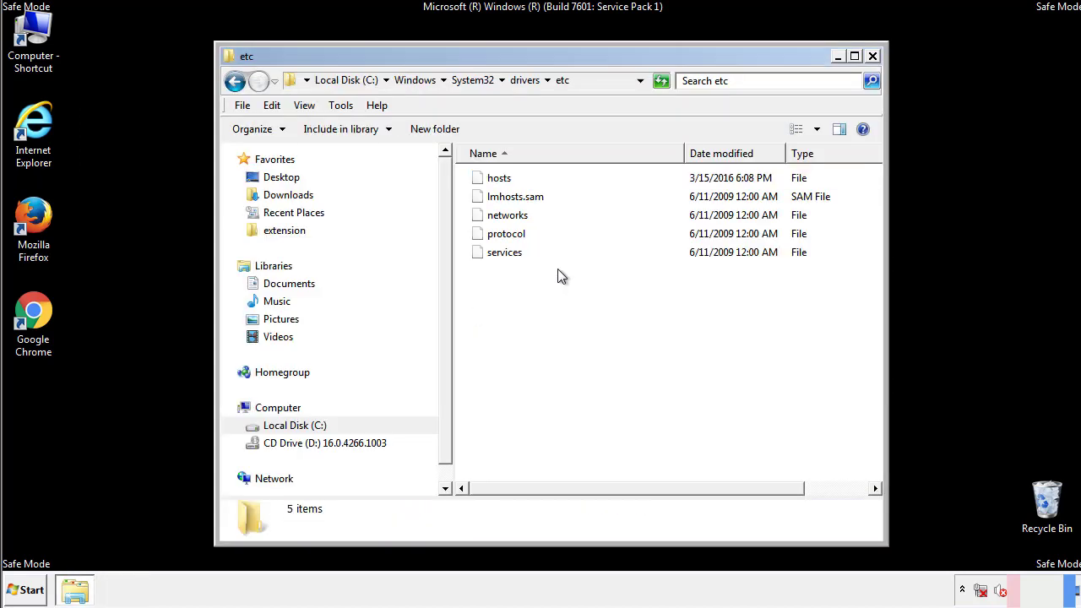
pyautogui.click(872, 57)
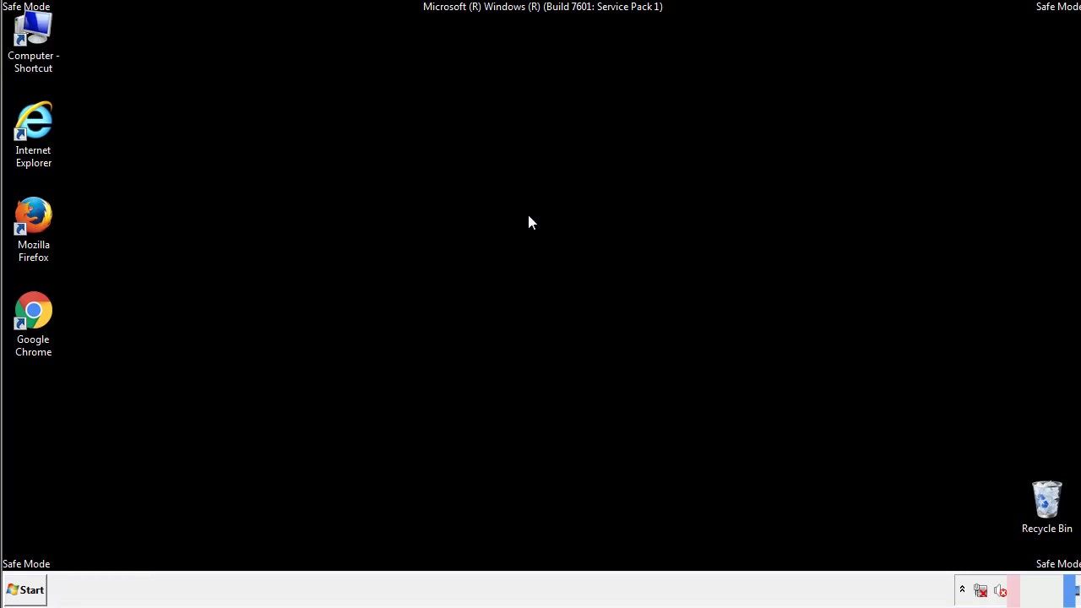
# - Open the All Programs Startup folder in an Explorer window
pyautogui.click(27, 590)
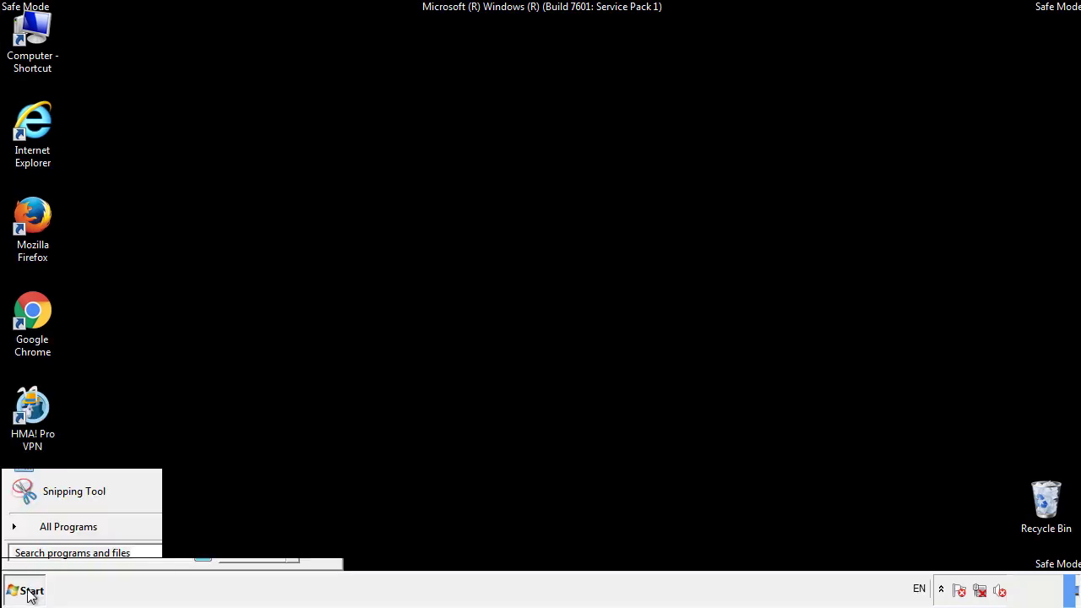
pyautogui.click(49, 533)
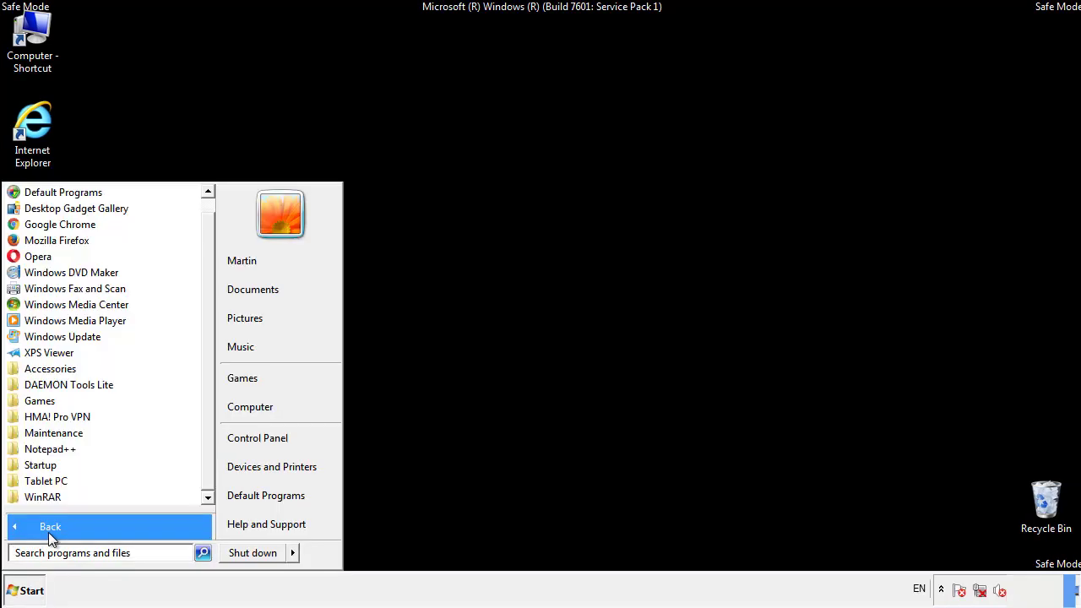
pyautogui.rightClick(44, 465)
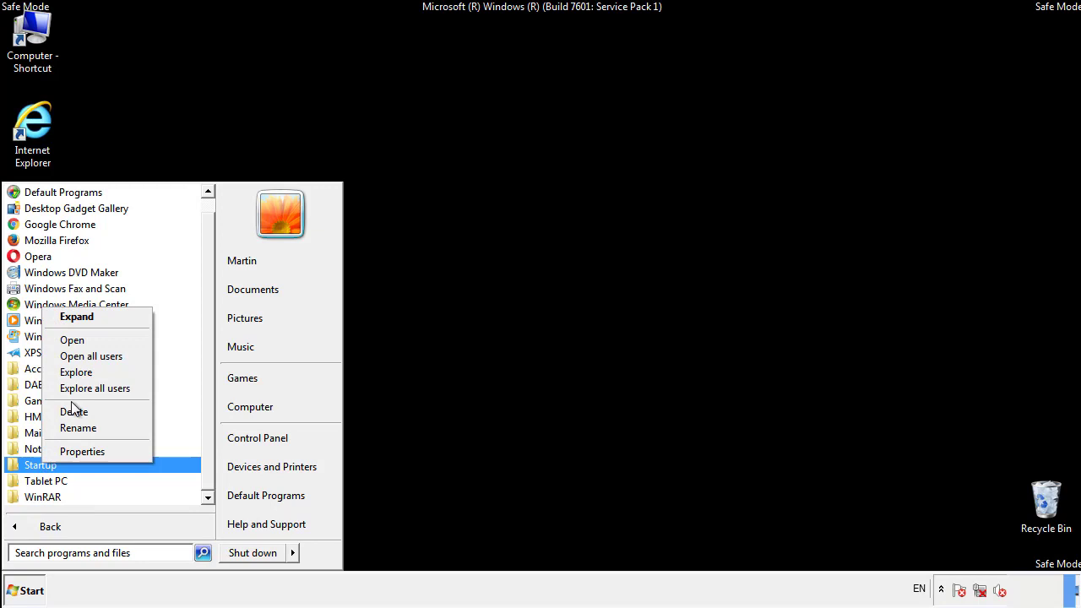
pyautogui.click(81, 339)
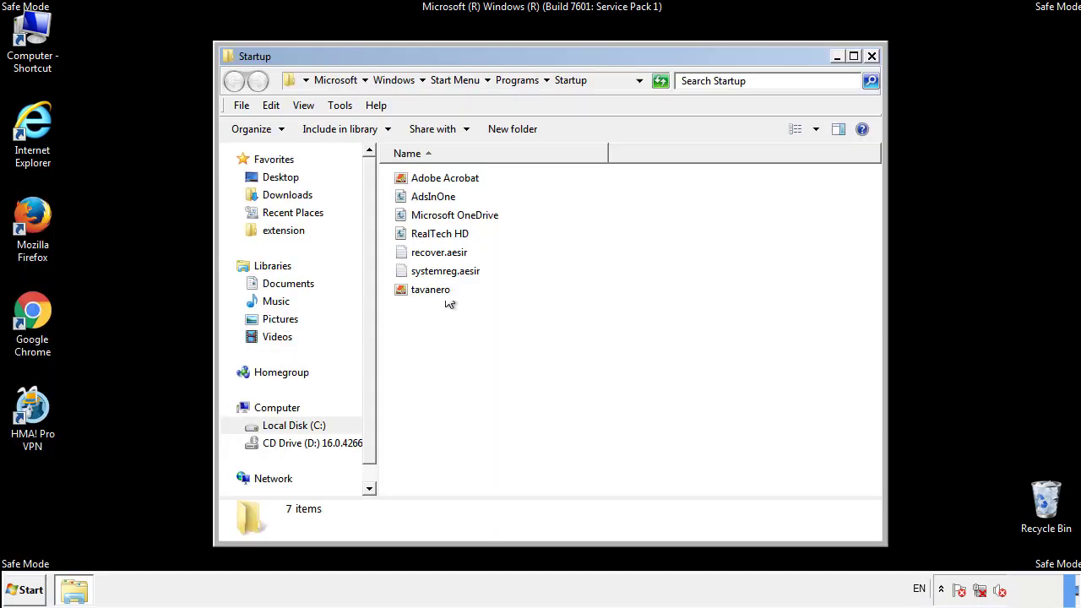
# - Delete AdsInOne, recover.aesir, systemreg.aesir and tavanero to the Recycle Bin, then close the window
pyautogui.click(442, 199)
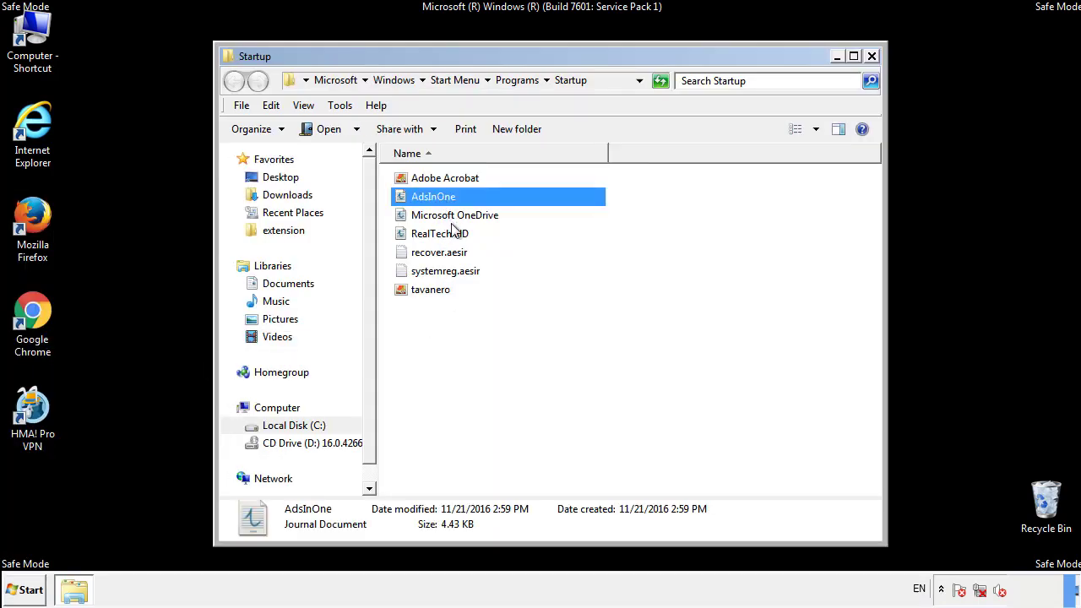
pyautogui.keyDown('ctrl'); pyautogui.click(439, 253); pyautogui.keyUp('ctrl')
pyautogui.keyDown('ctrl'); pyautogui.click(452, 270); pyautogui.keyUp('ctrl')
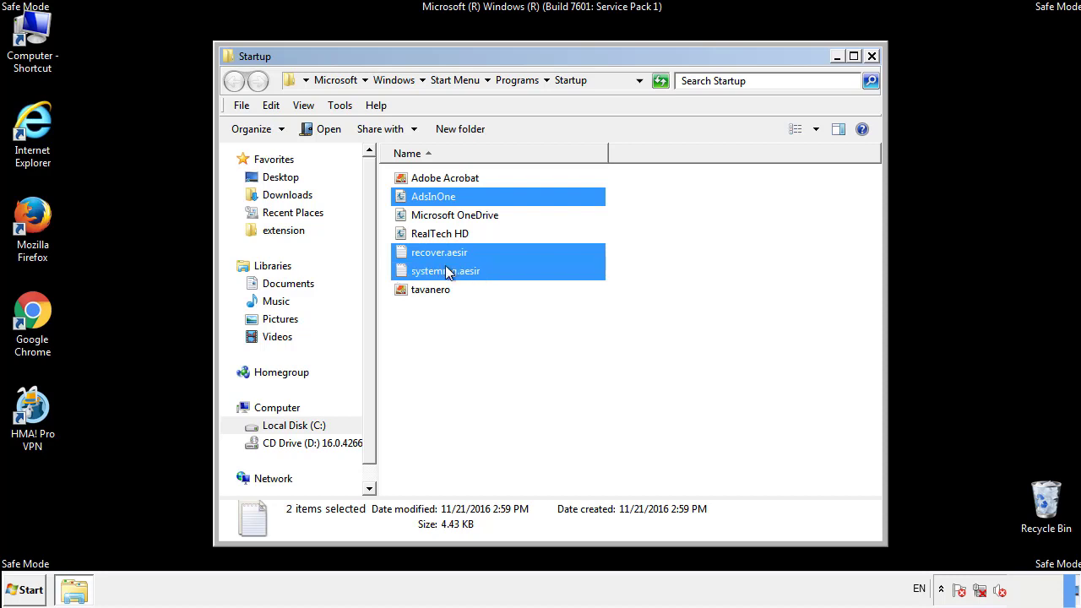
pyautogui.keyDown('ctrl'); pyautogui.click(433, 291); pyautogui.keyUp('ctrl')
pyautogui.rightClick(428, 290)
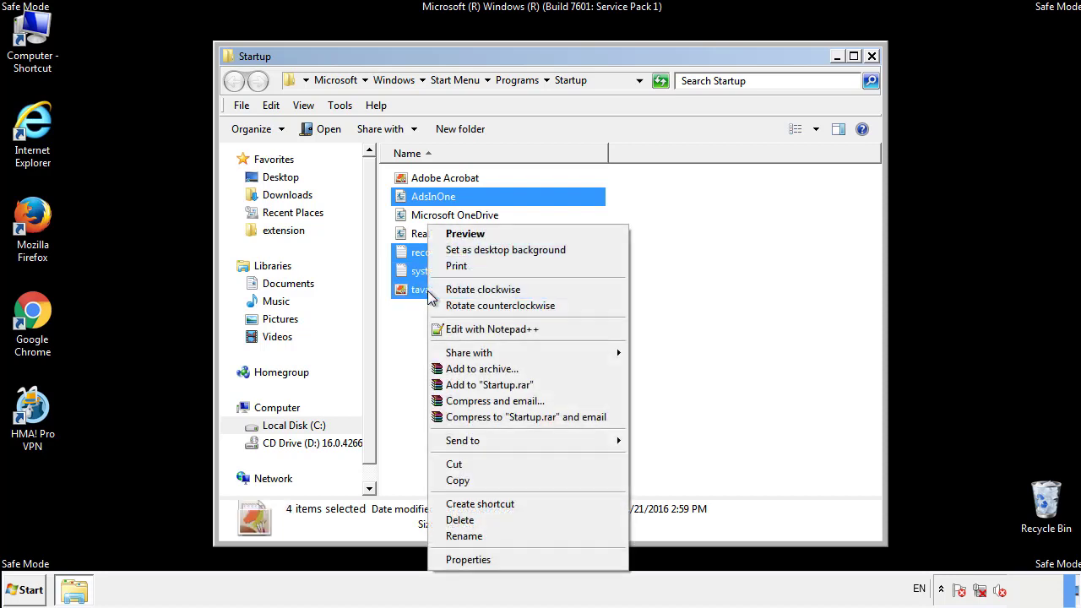
pyautogui.click(459, 520)
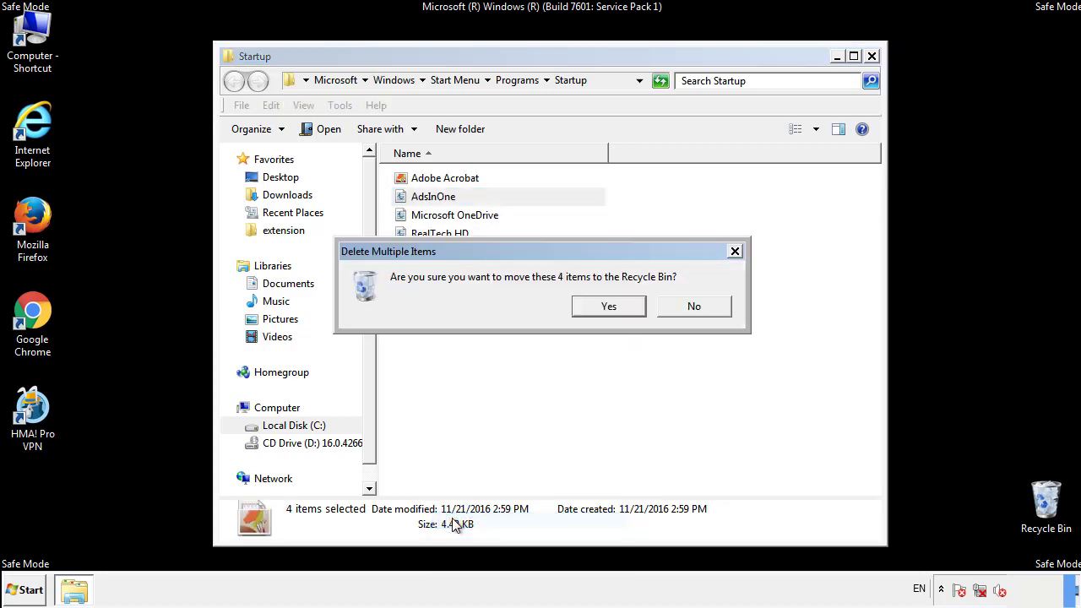
pyautogui.click(594, 307)
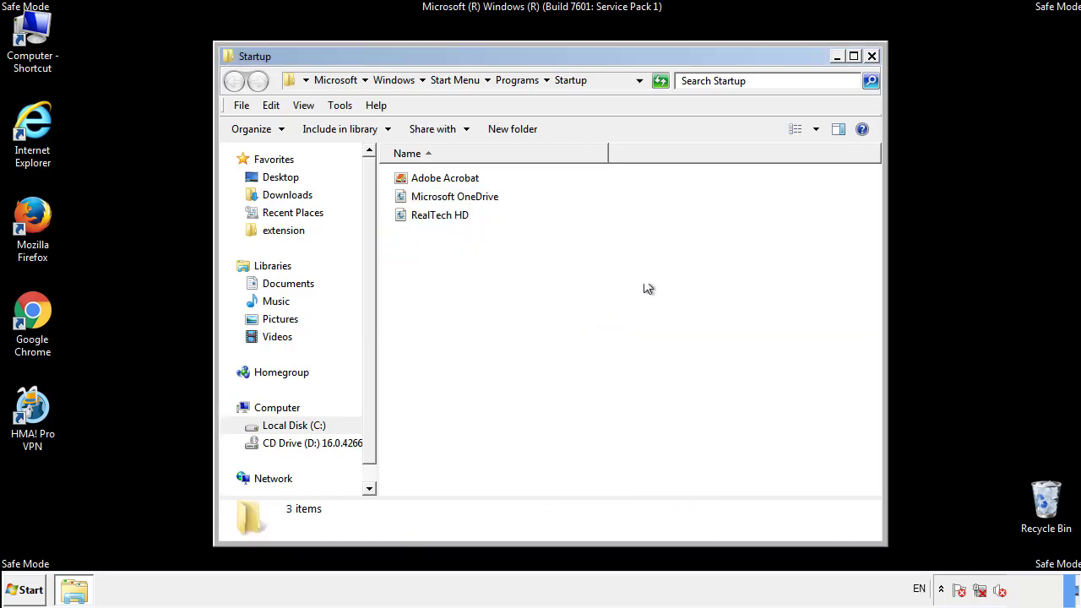
pyautogui.click(874, 65)
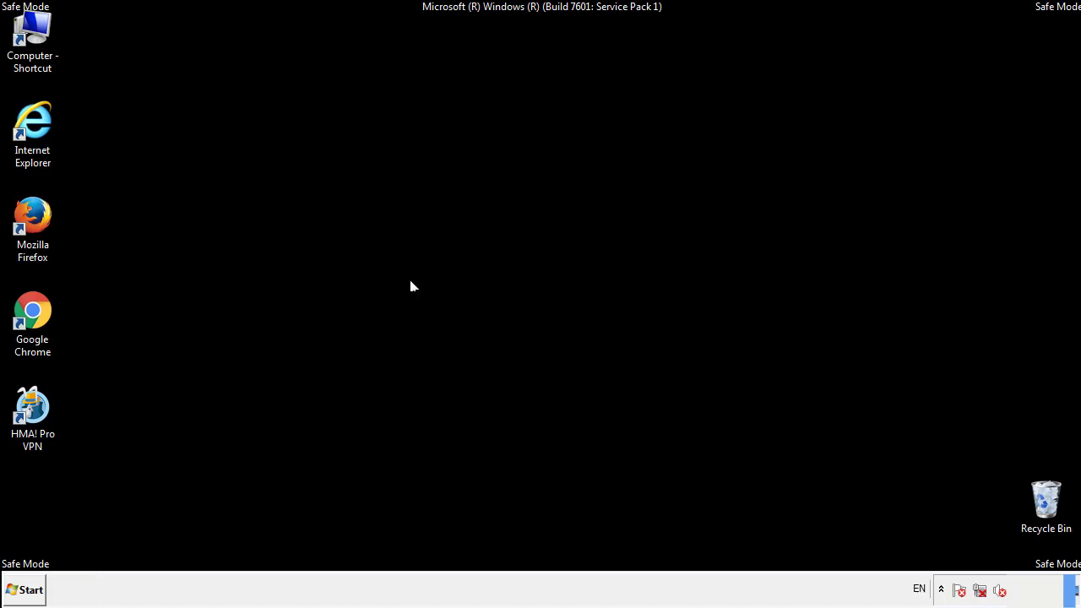
# - Launch regedit and expand HKEY_LOCAL_MACHINE and its SOFTWARE key
pyautogui.click(25, 596)
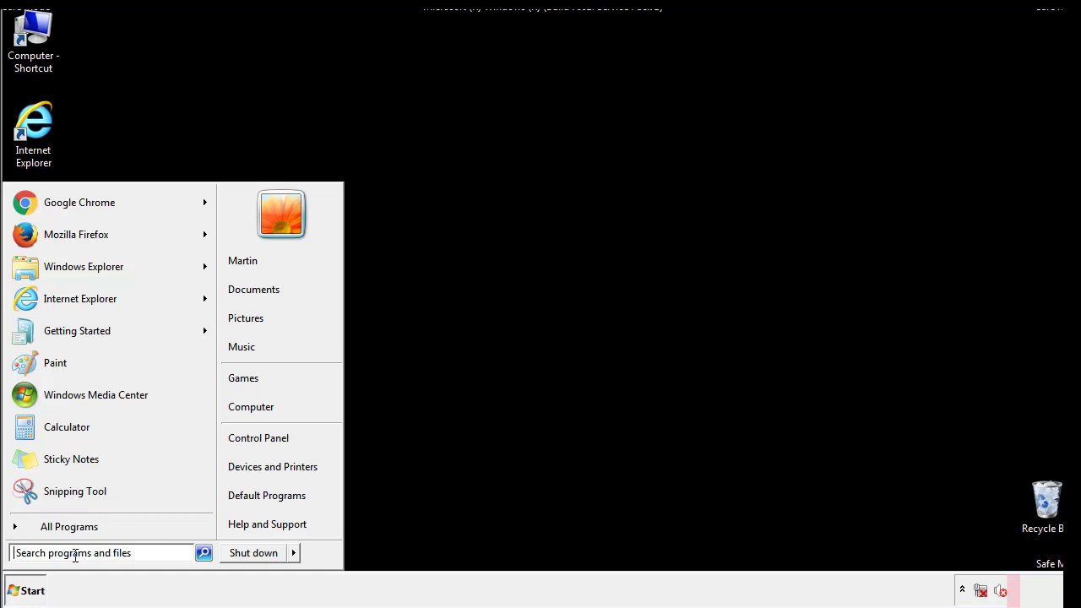
pyautogui.write('reged')
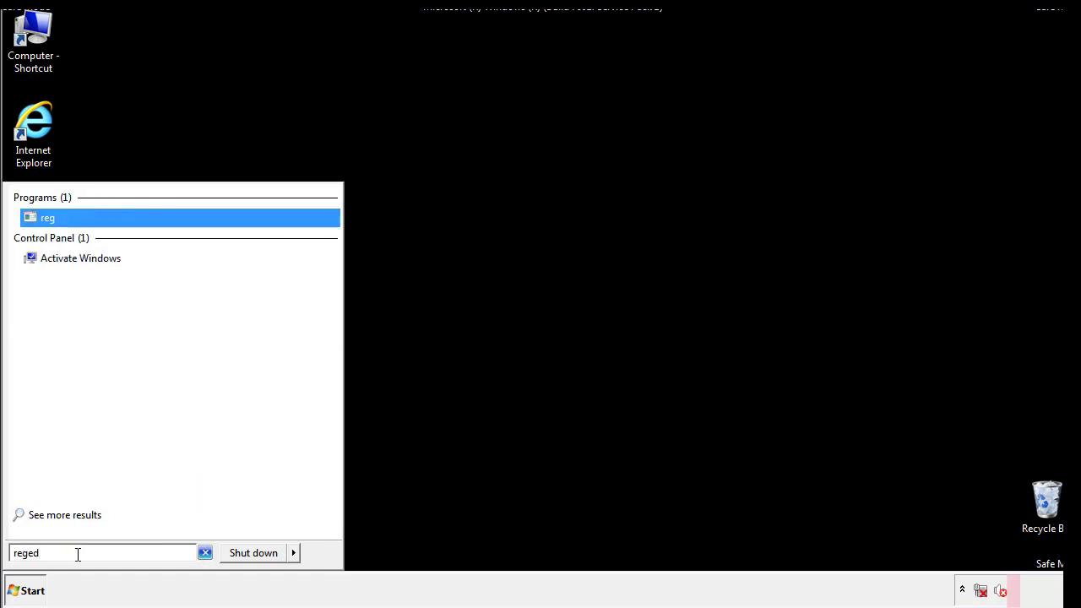
pyautogui.write('it')
pyautogui.press('Return')
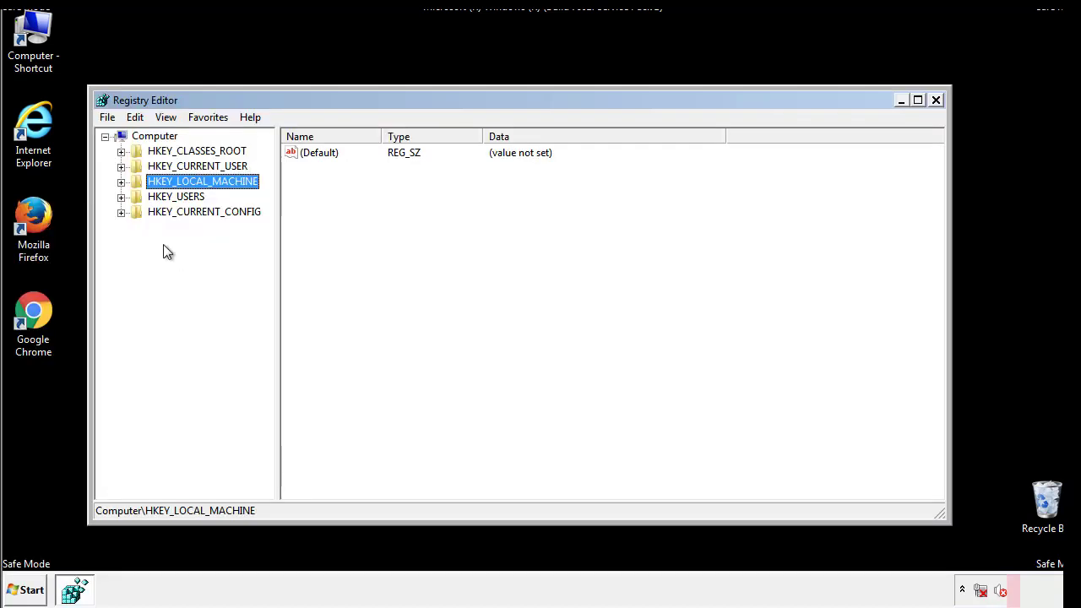
pyautogui.click(120, 184)
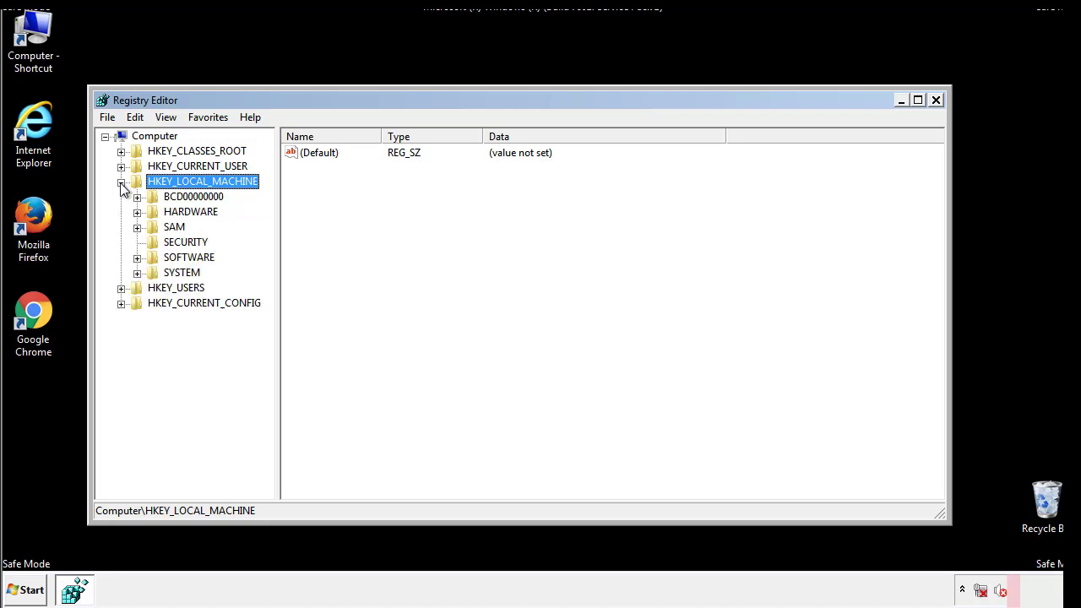
pyautogui.click(137, 258)
# - Expand Microsoft > Windows > CurrentVersion under SOFTWARE to reveal Run and RunOnce
pyautogui.scroll(-1, 266, 249)
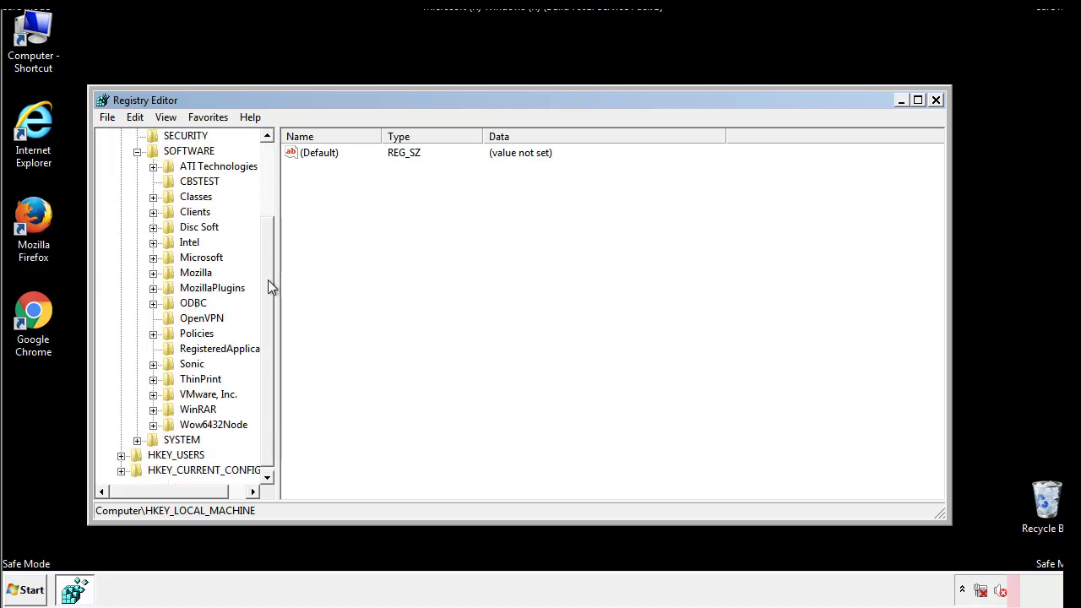
pyautogui.click(153, 258)
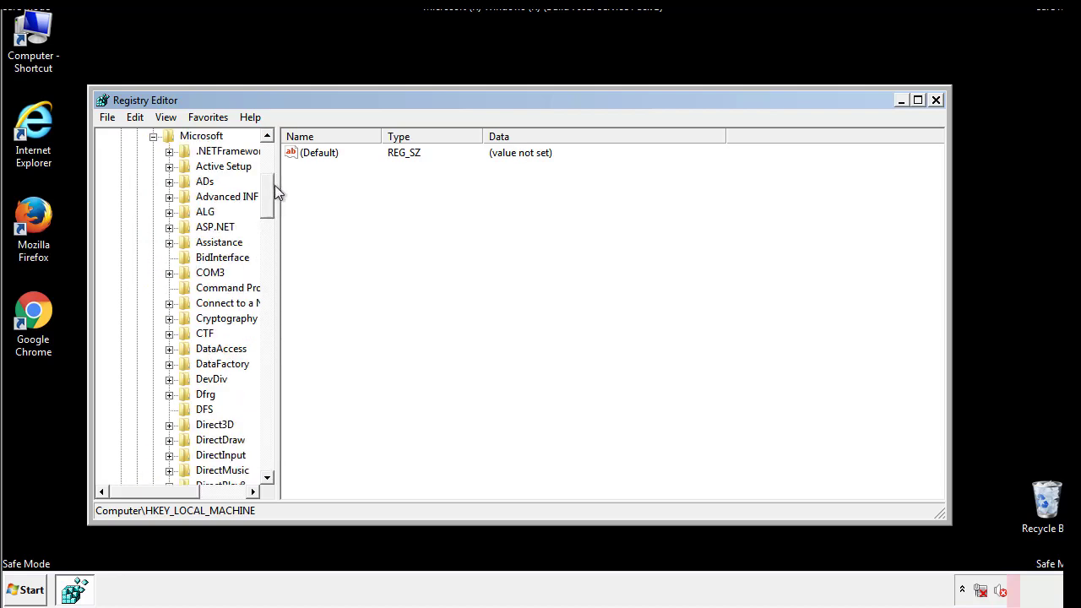
pyautogui.moveTo(267, 208); pyautogui.dragTo(271, 434)
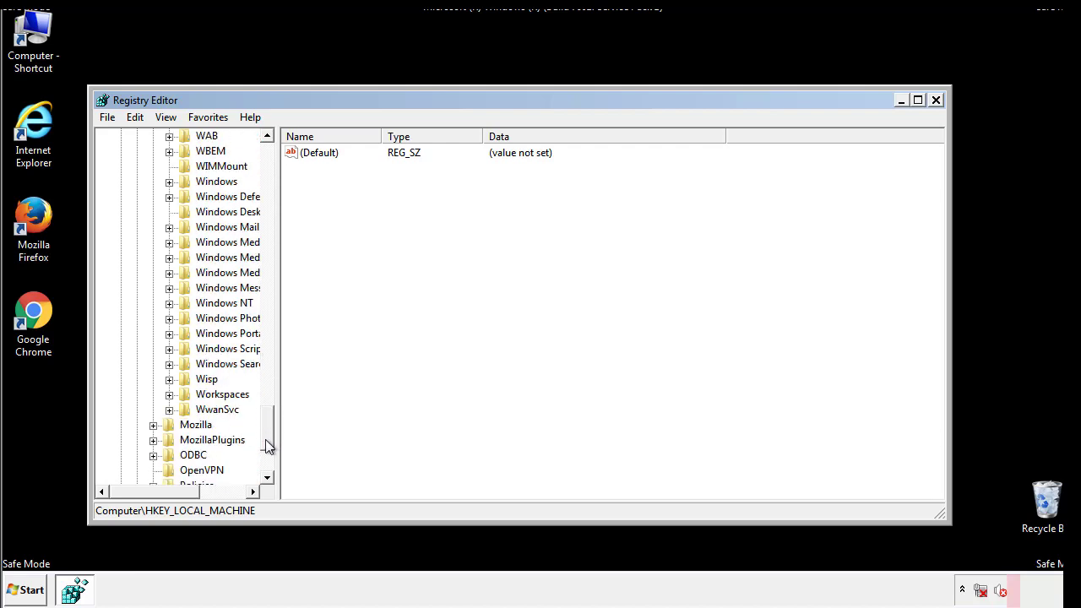
pyautogui.click(170, 258)
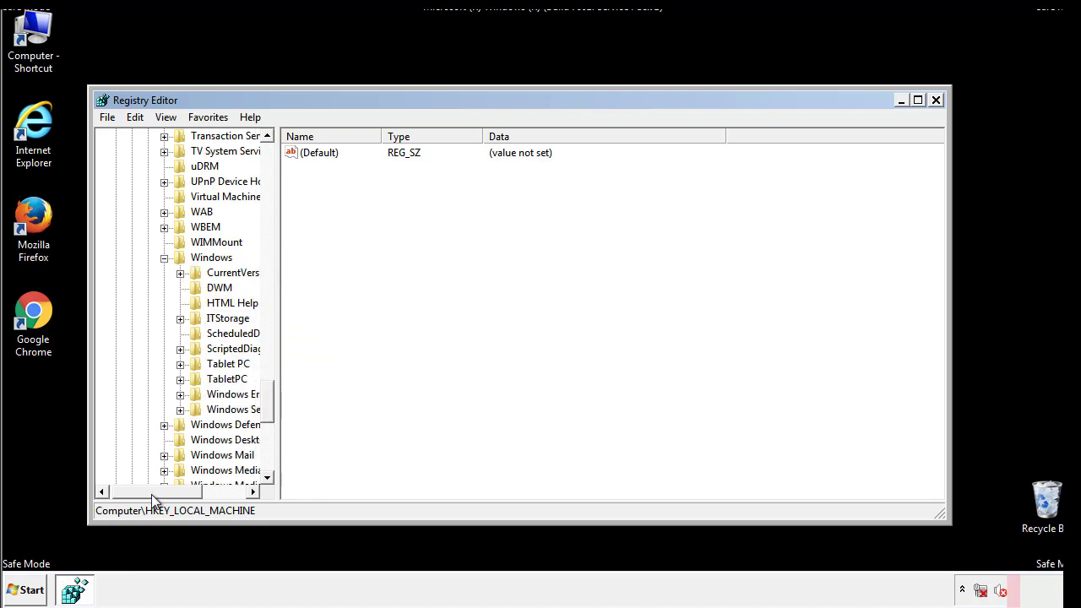
pyautogui.moveTo(151, 494); pyautogui.dragTo(172, 496)
pyautogui.click(139, 273)
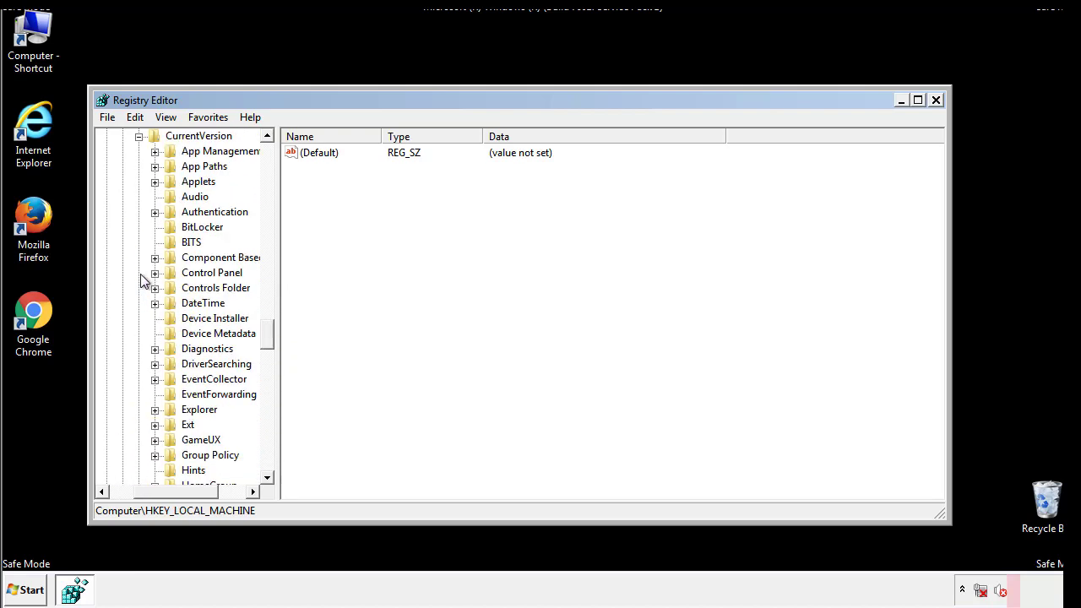
pyautogui.moveTo(274, 333)
pyautogui.mouseDown()
pyautogui.moveTo(270, 411)
pyautogui.moveTo(267, 391)
pyautogui.mouseUp()
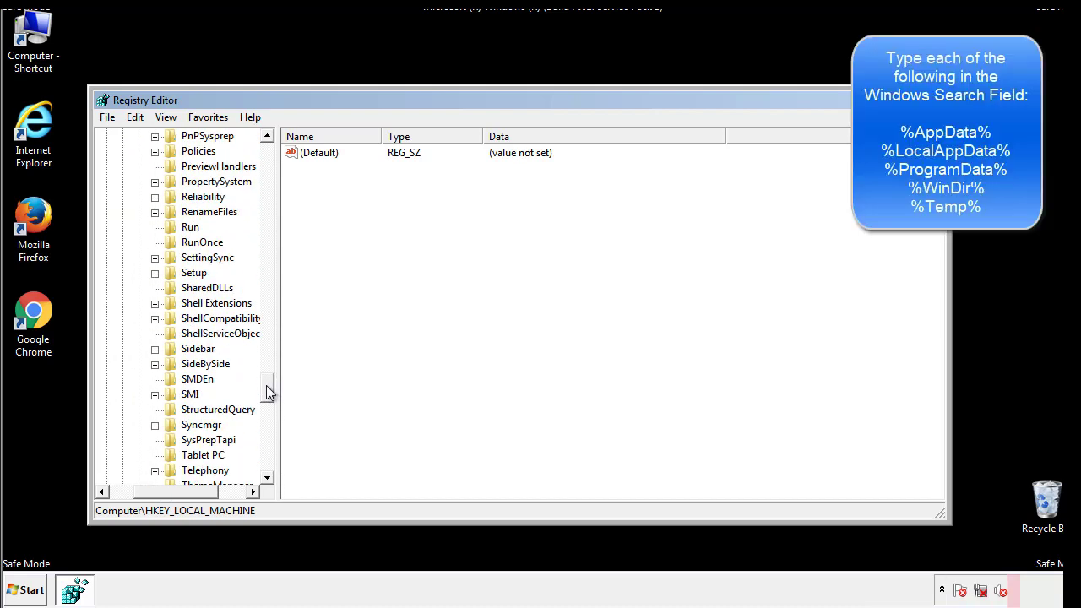
# - Delete the tappi.loc value from HKLM's Run key, keeping only the VMware entry
pyautogui.click(178, 228)
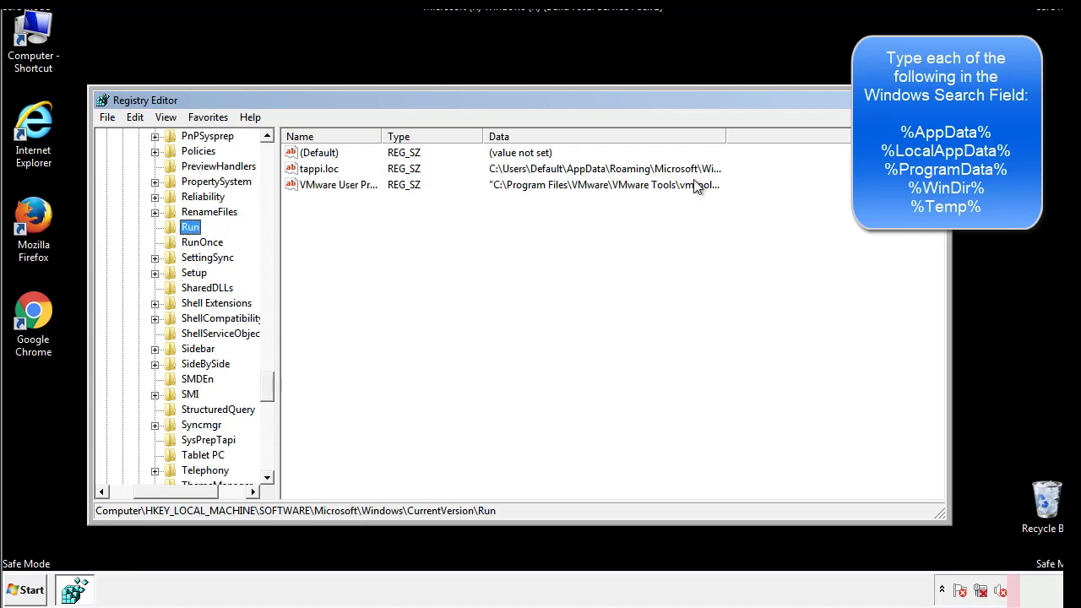
pyautogui.click(320, 173)
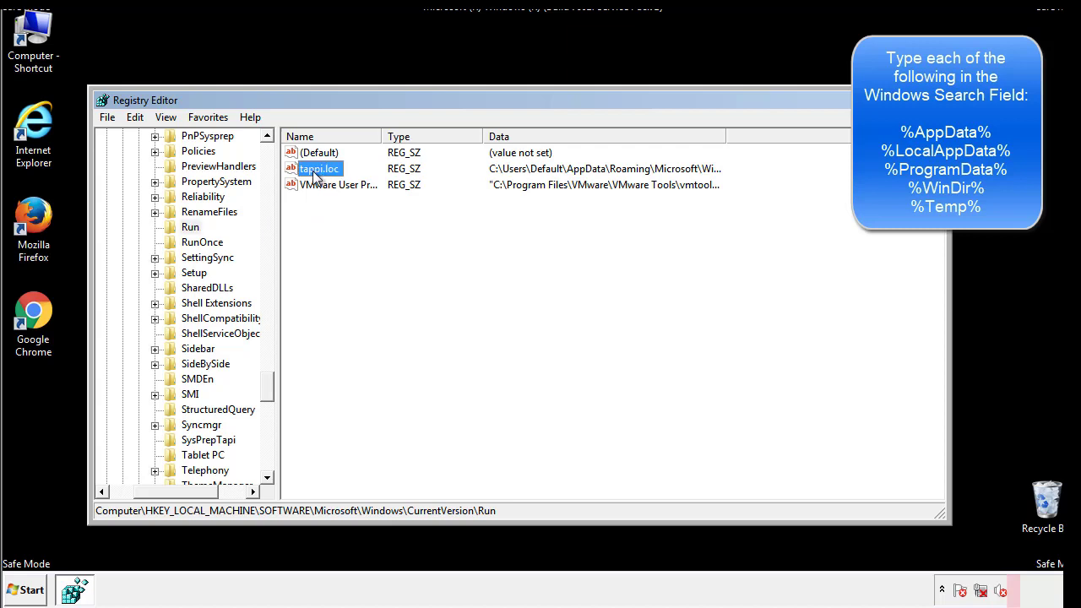
pyautogui.rightClick(314, 172)
pyautogui.click(337, 220)
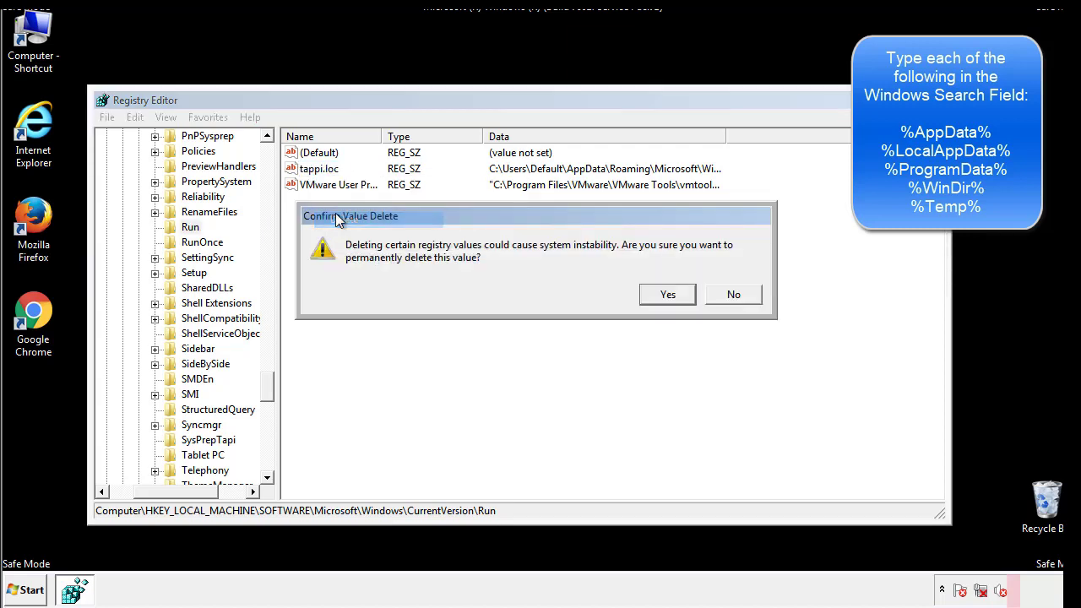
pyautogui.click(659, 297)
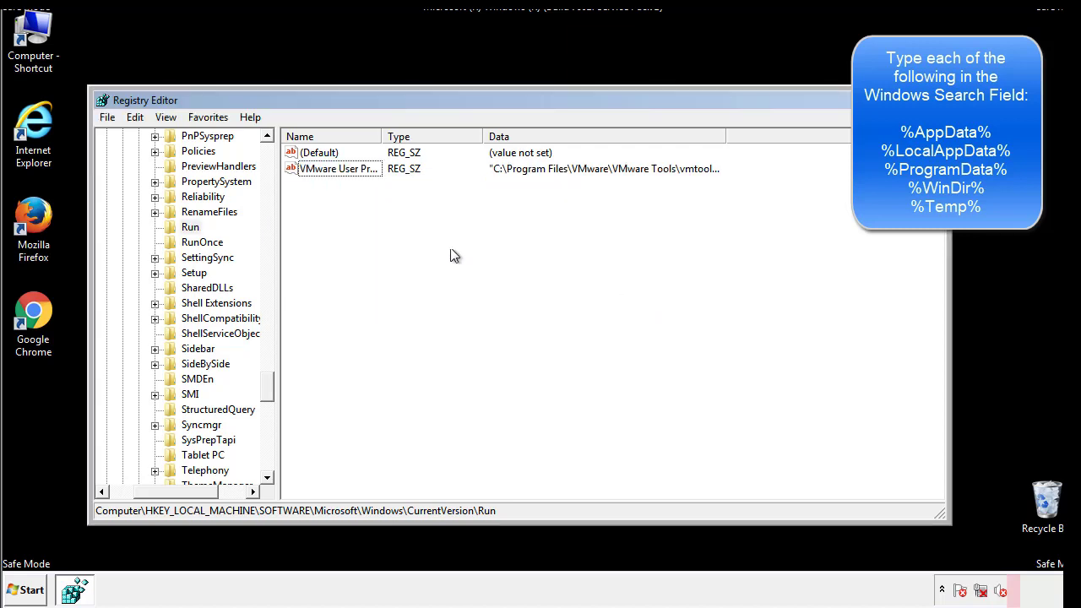
pyautogui.moveTo(268, 384); pyautogui.dragTo(268, 463)
pyautogui.moveTo(207, 492); pyautogui.dragTo(130, 502)
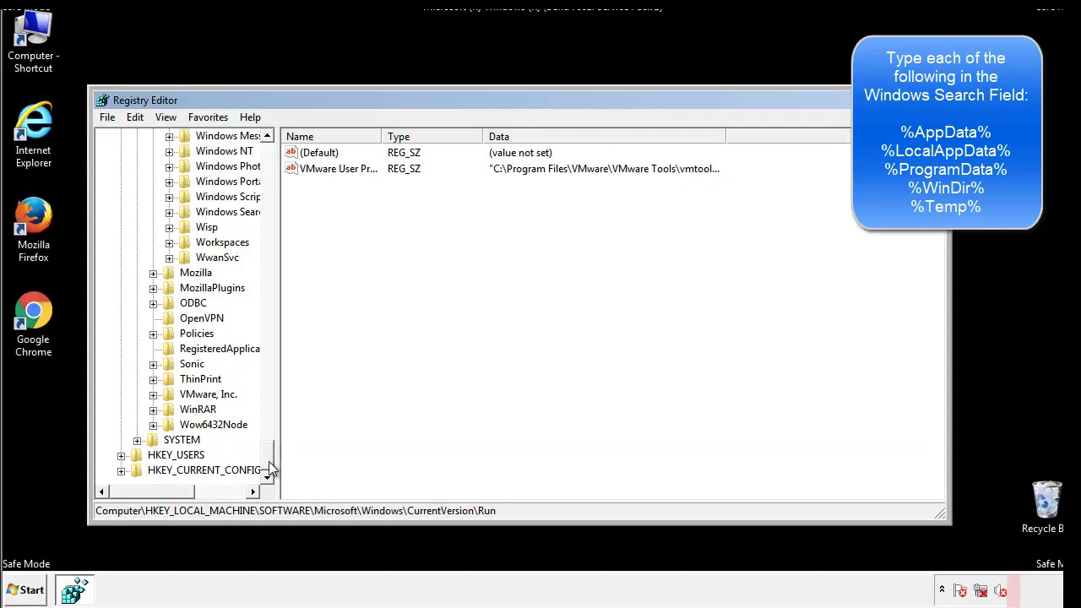
pyautogui.moveTo(268, 463); pyautogui.dragTo(276, 164)
# - Collapse HKEY_LOCAL_MACHINE and expand HKEY_CURRENT_USER > Software > Microsoft > Windows > CurrentVersion
pyautogui.click(121, 182)
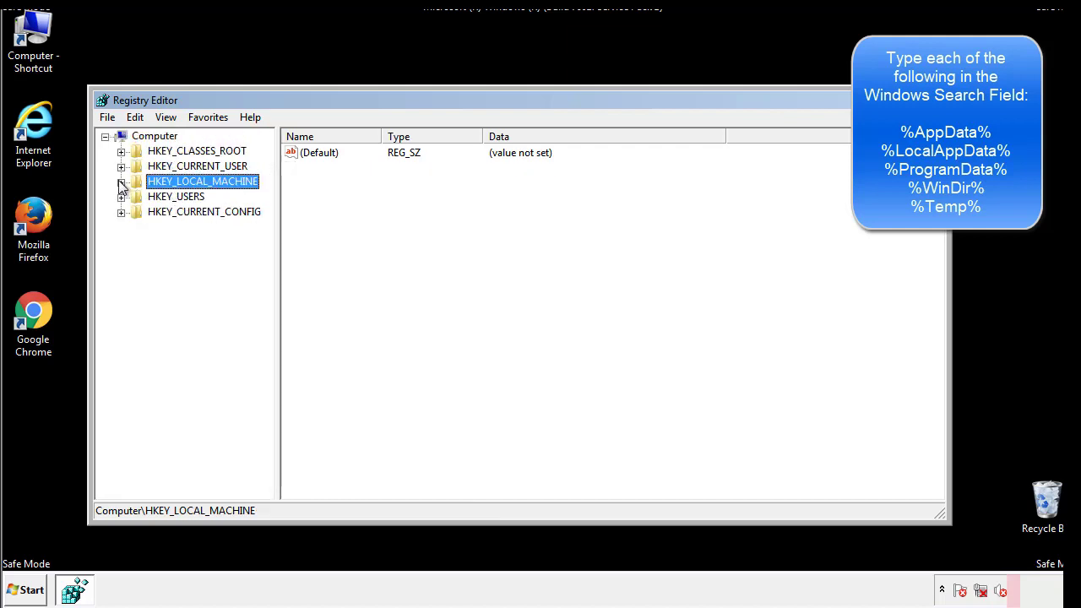
pyautogui.click(120, 166)
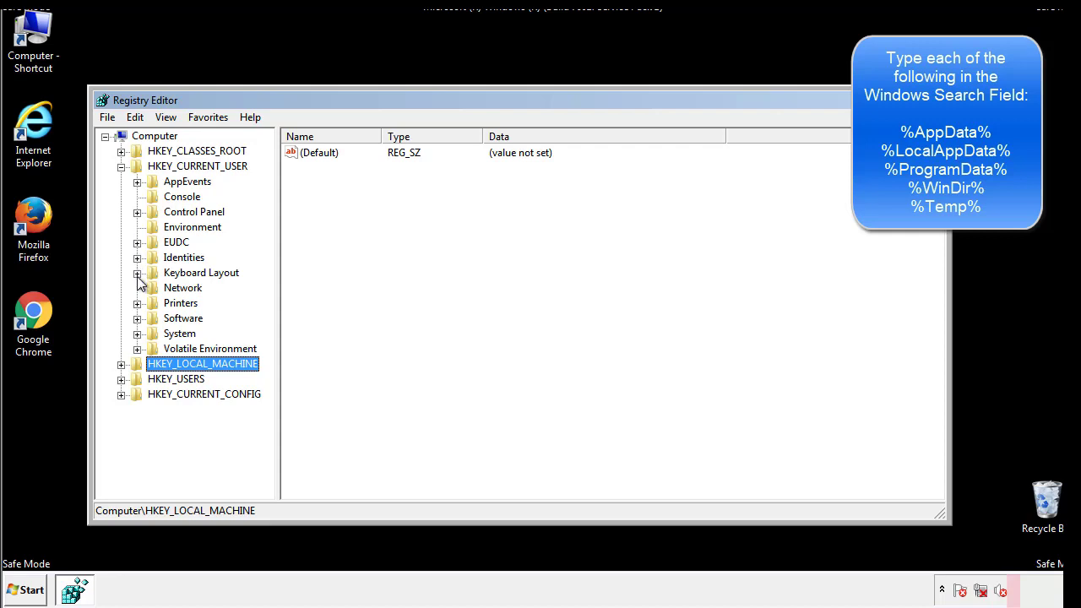
pyautogui.click(137, 319)
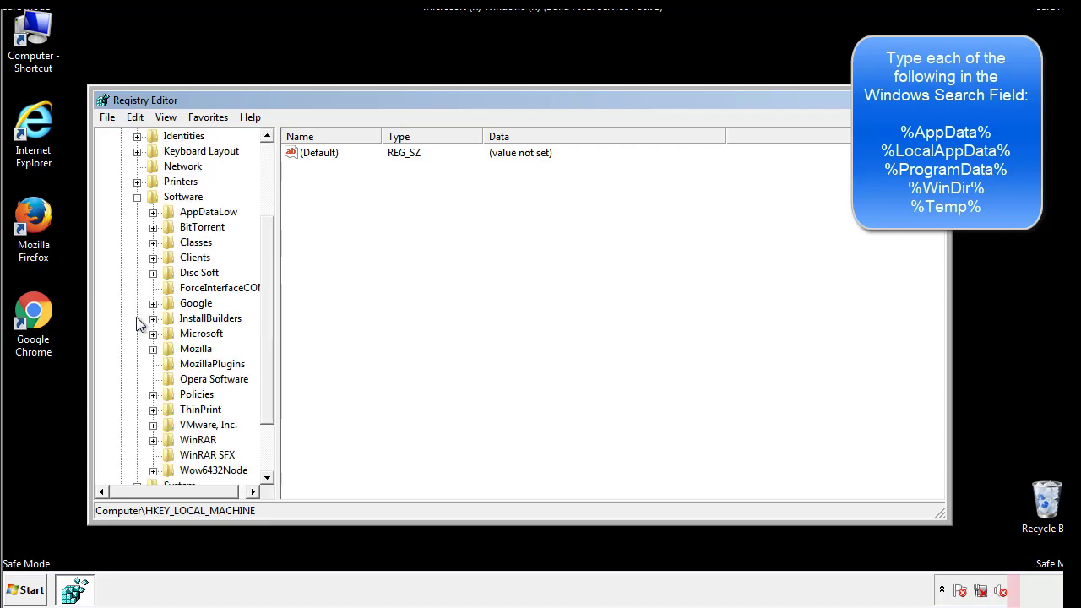
pyautogui.scroll(-1, 265, 307)
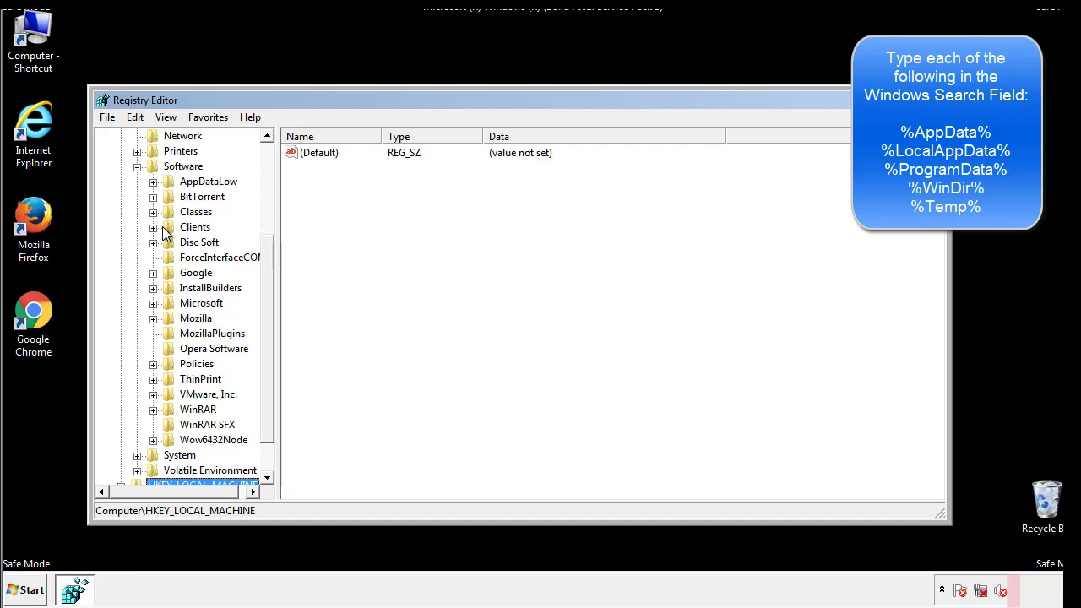
pyautogui.click(152, 306)
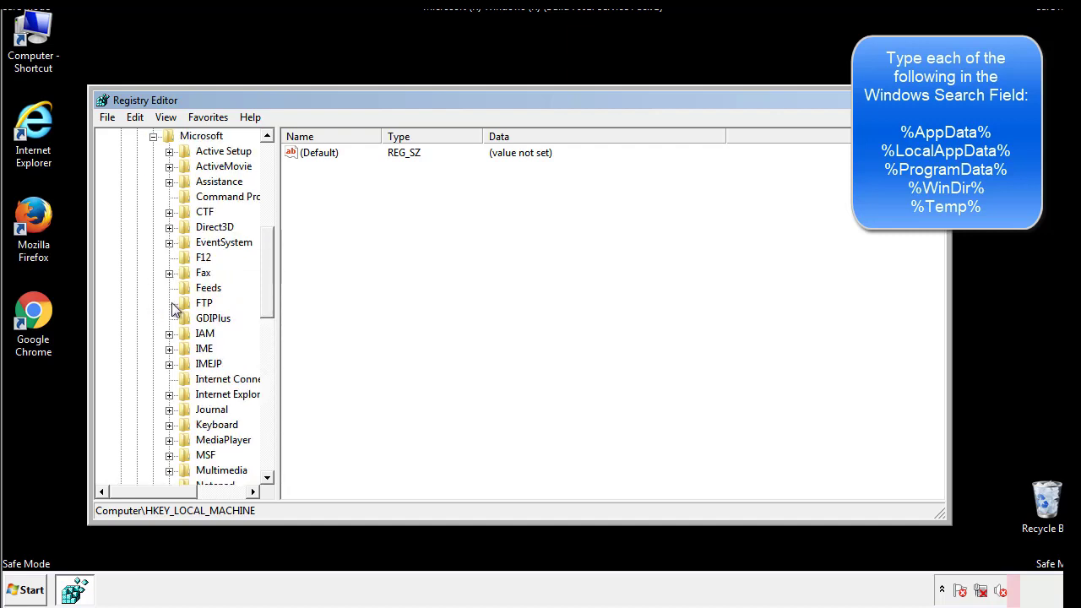
pyautogui.moveTo(265, 247); pyautogui.dragTo(268, 358)
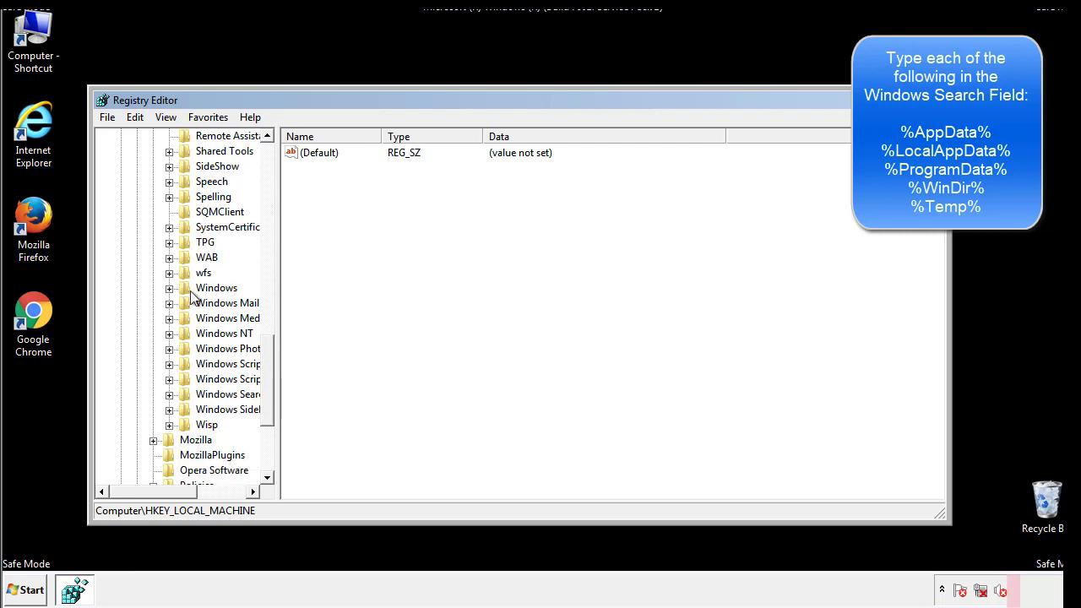
pyautogui.click(169, 288)
pyautogui.click(186, 304)
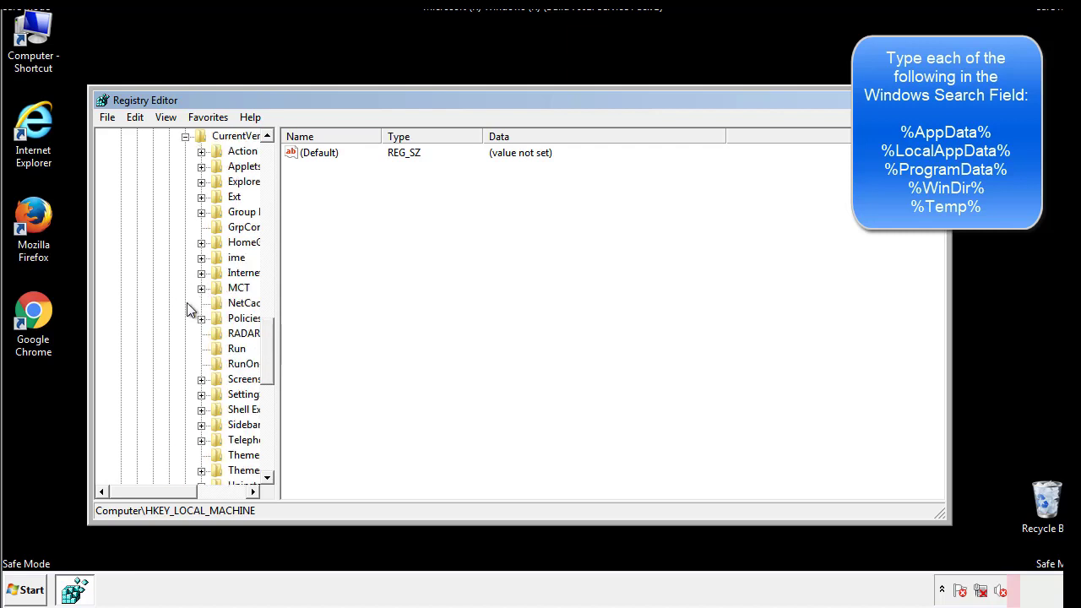
# - Inspect the per-user Run key, which holds only a DAEMON Tools value, then collapse Windows
pyautogui.moveTo(163, 495); pyautogui.dragTo(190, 491)
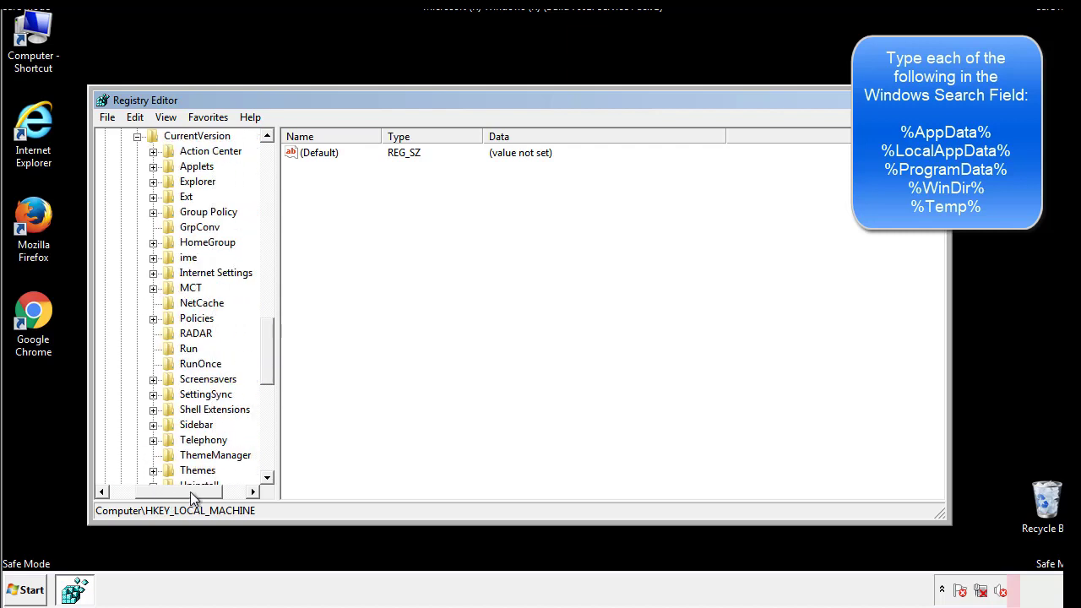
pyautogui.click(188, 348)
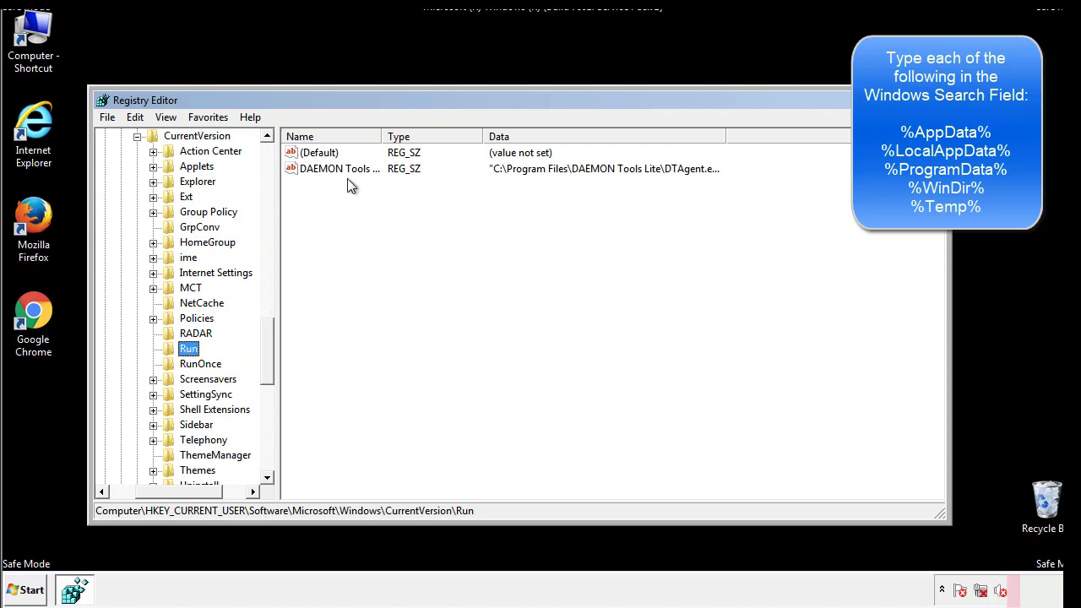
pyautogui.click(465, 199)
pyautogui.moveTo(316, 245); pyautogui.dragTo(332, 202)
pyautogui.moveTo(179, 490); pyautogui.dragTo(158, 491)
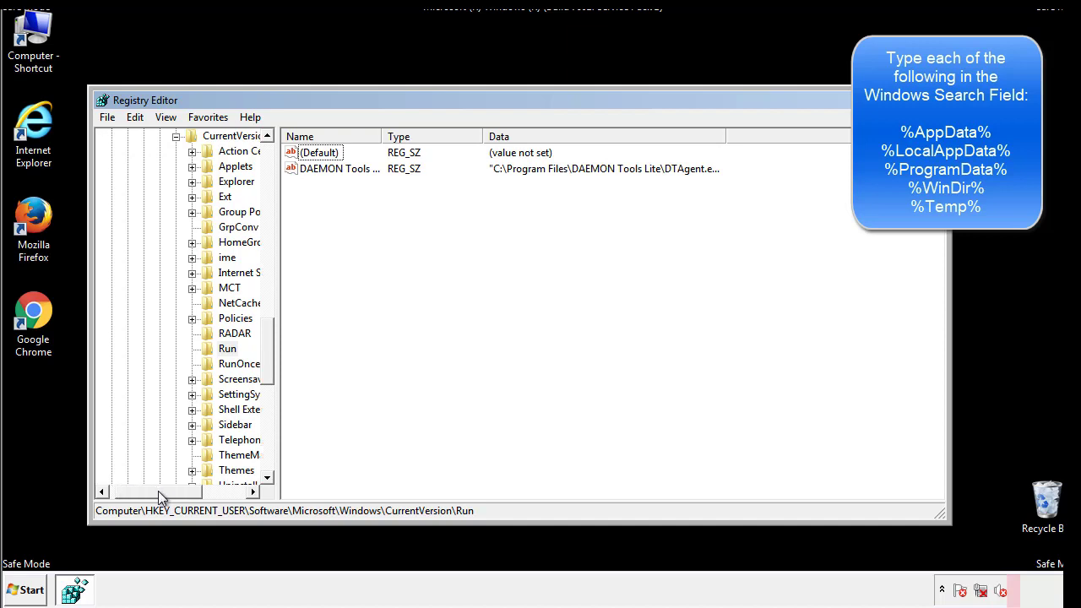
pyautogui.moveTo(272, 370); pyautogui.dragTo(266, 357)
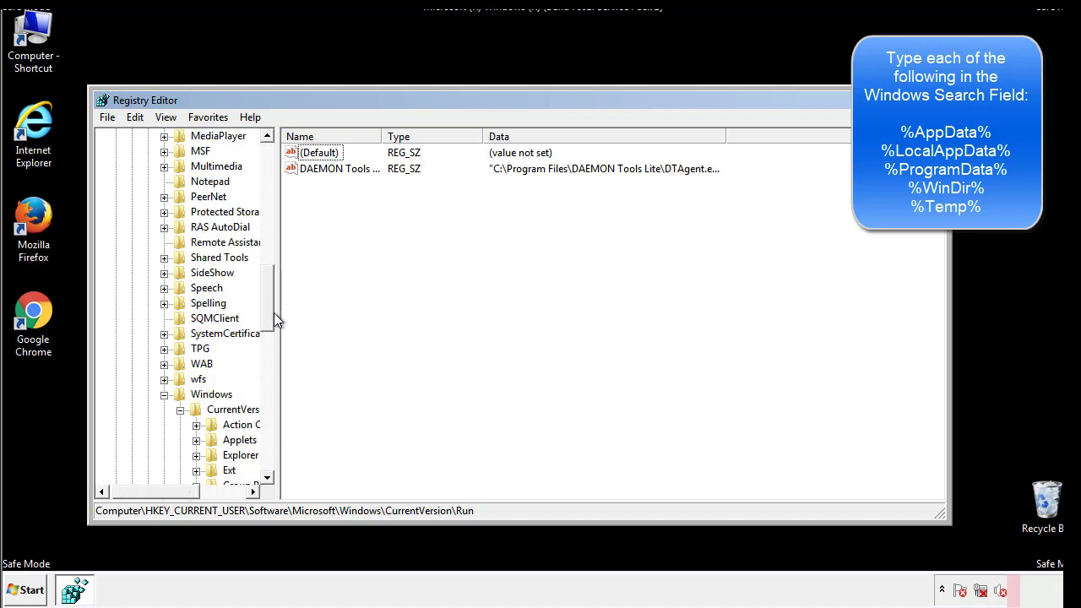
pyautogui.click(165, 395)
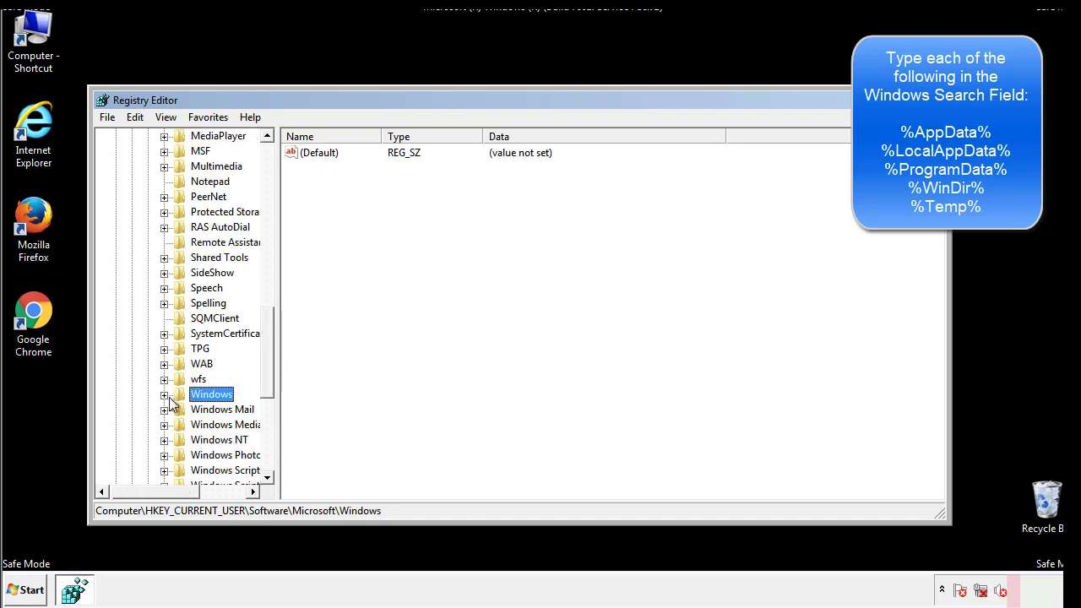
pyautogui.moveTo(271, 376); pyautogui.dragTo(272, 209)
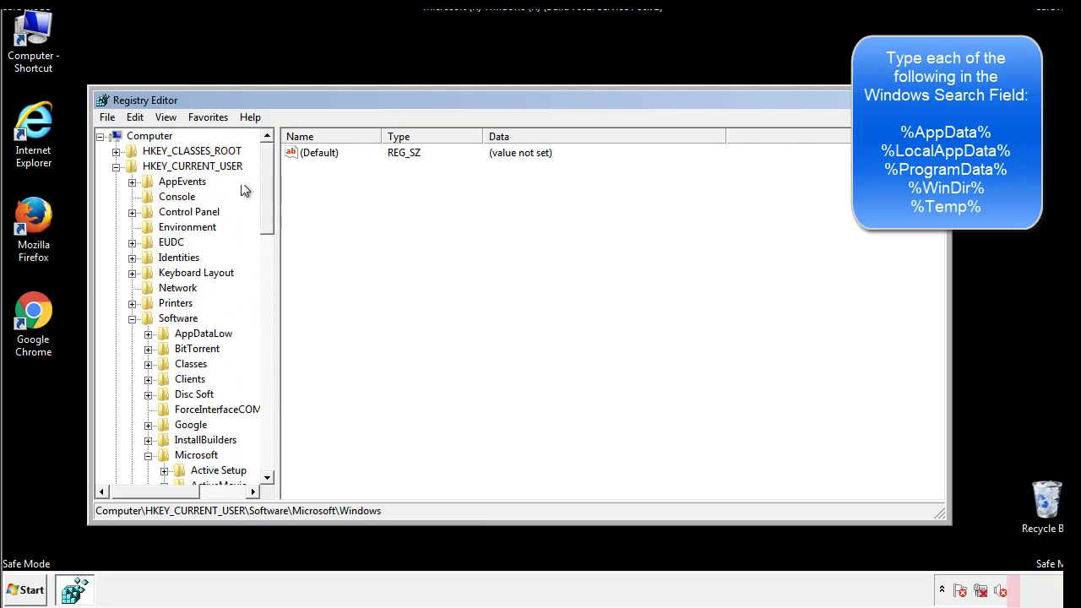
# - Search the registry for '%tem' to reach the Temporary Files cleanup key
pyautogui.click(138, 117)
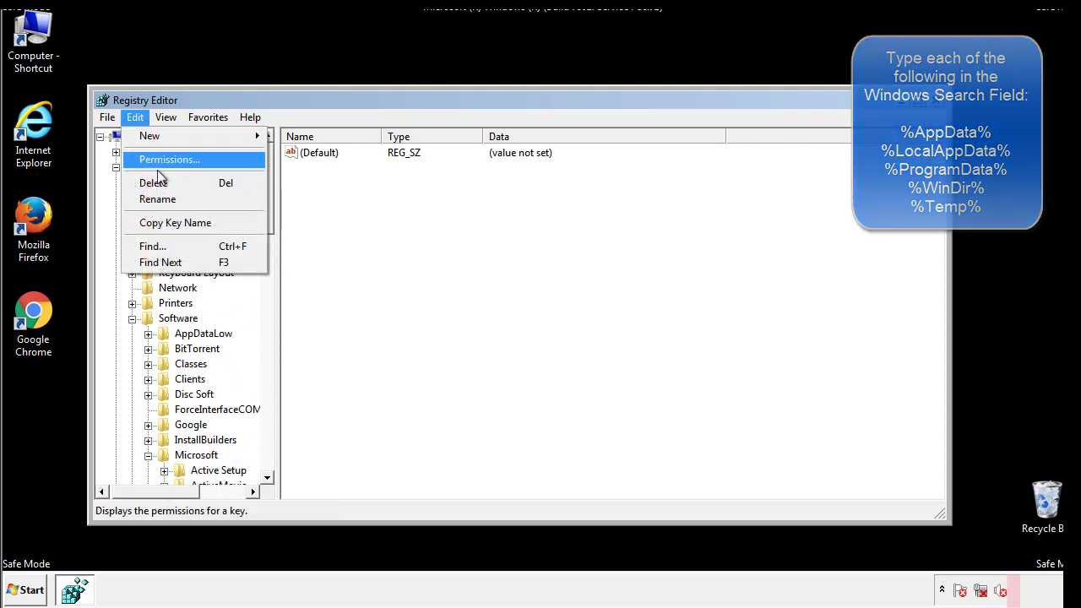
pyautogui.click(152, 245)
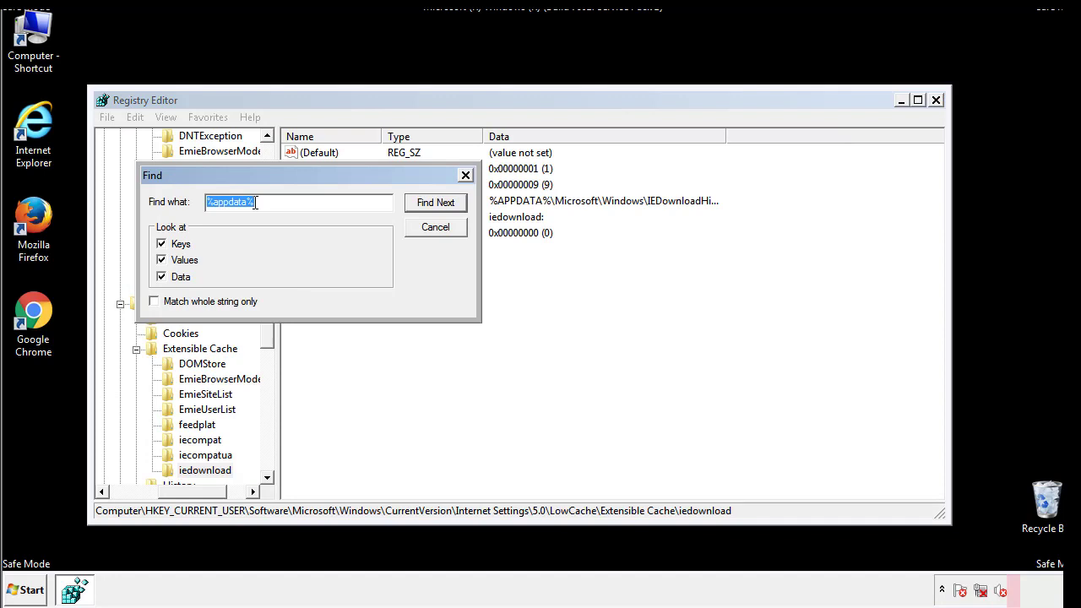
pyautogui.write('%t')
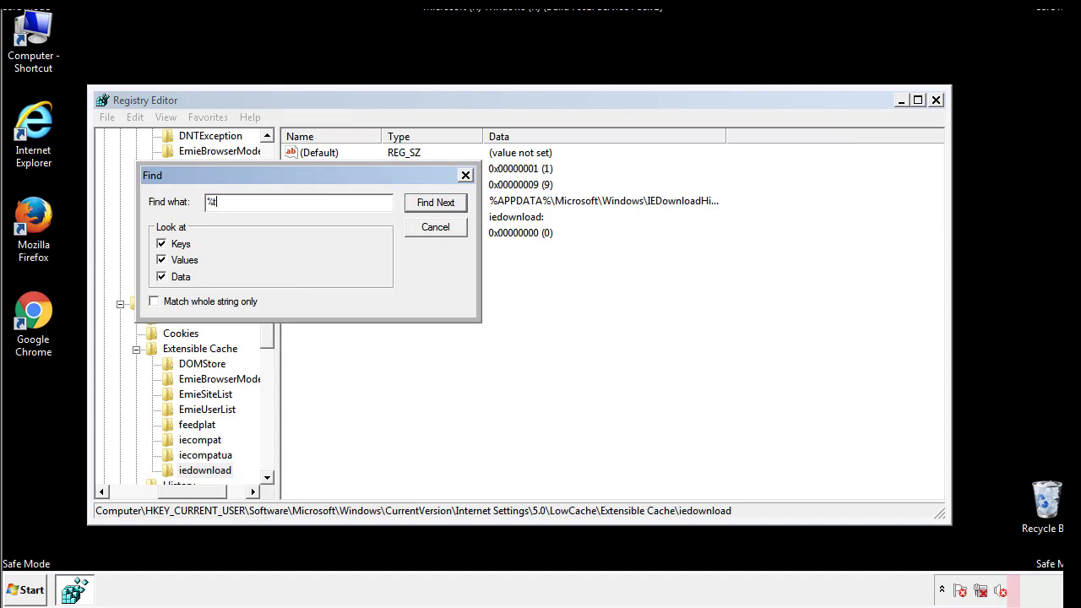
pyautogui.write('emp%')
pyautogui.press('Return')
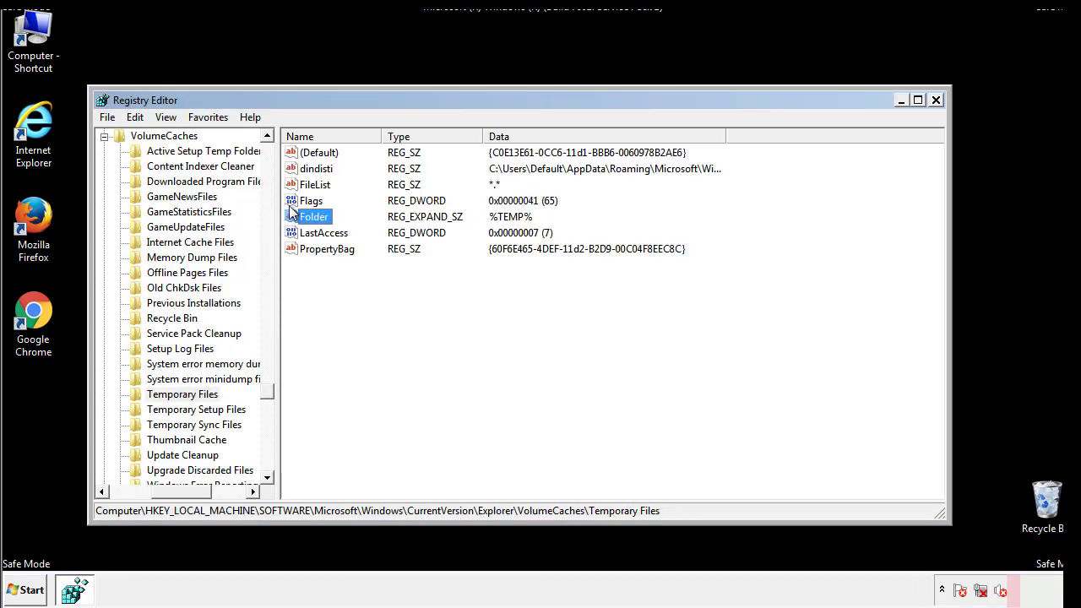
# - Delete all Temporary Files values, including dindisti, leaving only (Default)
pyautogui.click(444, 294)
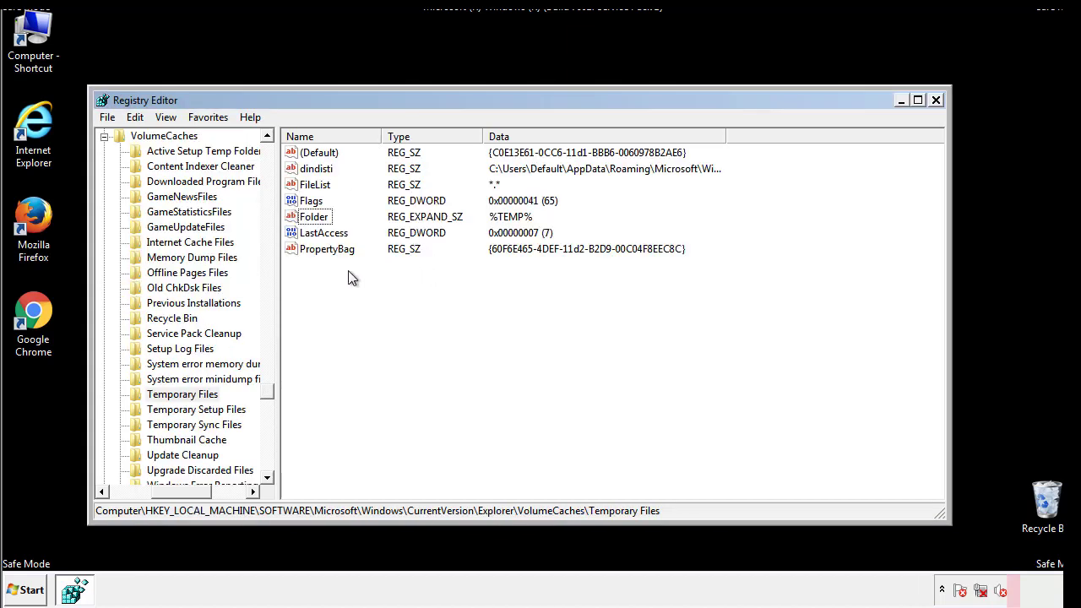
pyautogui.moveTo(346, 271)
pyautogui.mouseDown()
pyautogui.moveTo(321, 249)
pyautogui.moveTo(308, 157)
pyautogui.mouseUp()
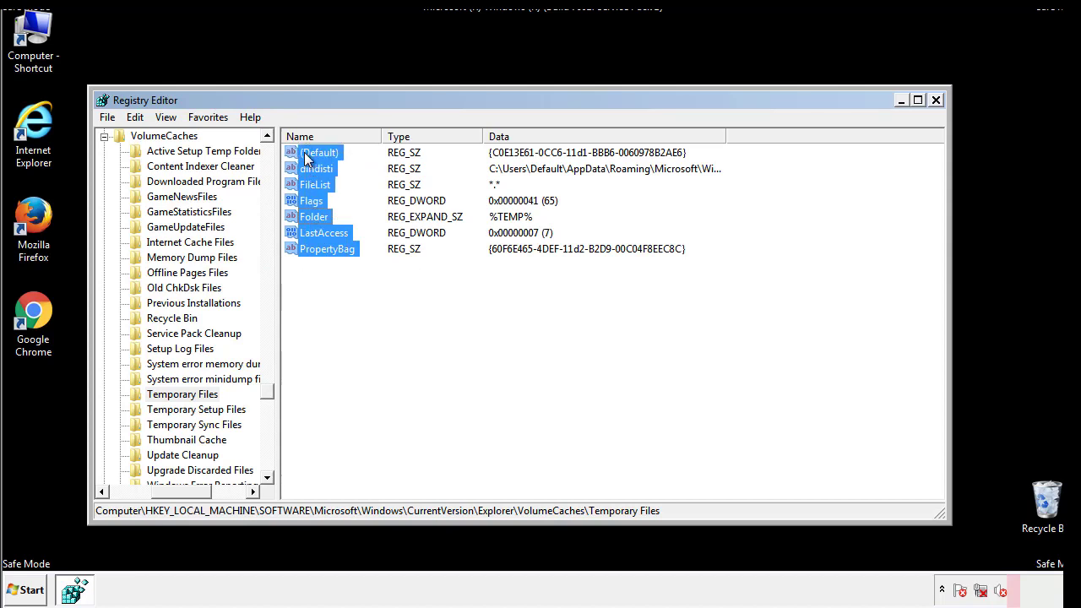
pyautogui.rightClick(308, 159)
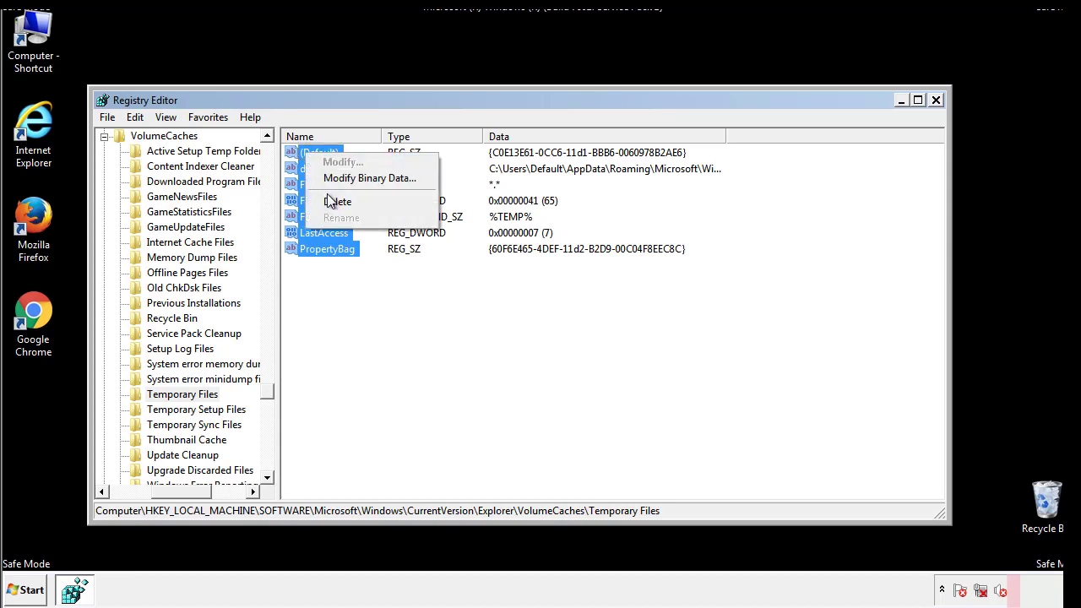
pyautogui.click(329, 204)
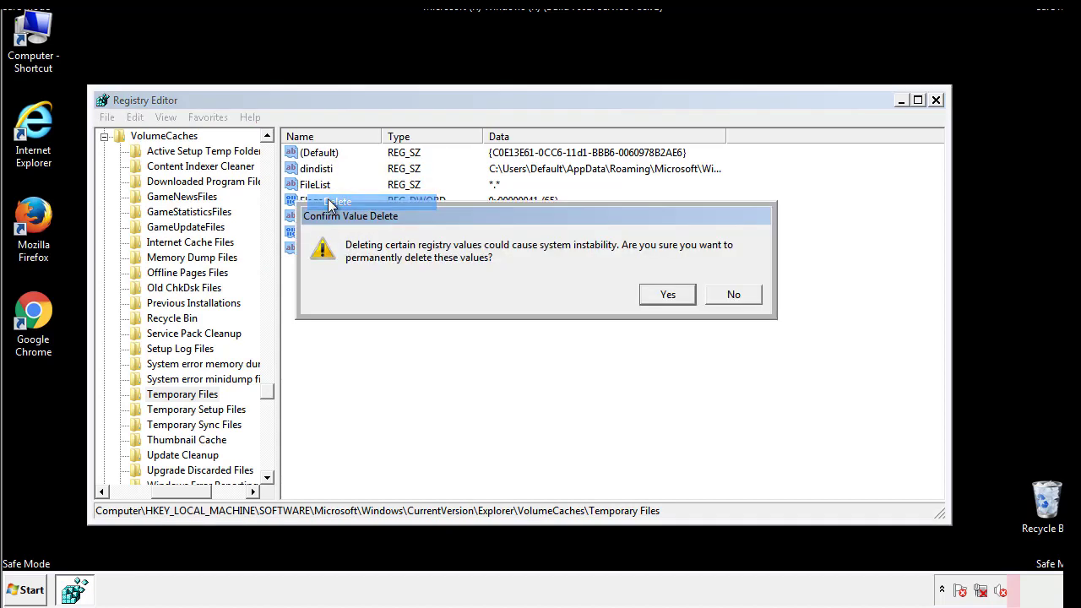
pyautogui.click(668, 294)
pyautogui.click(373, 202)
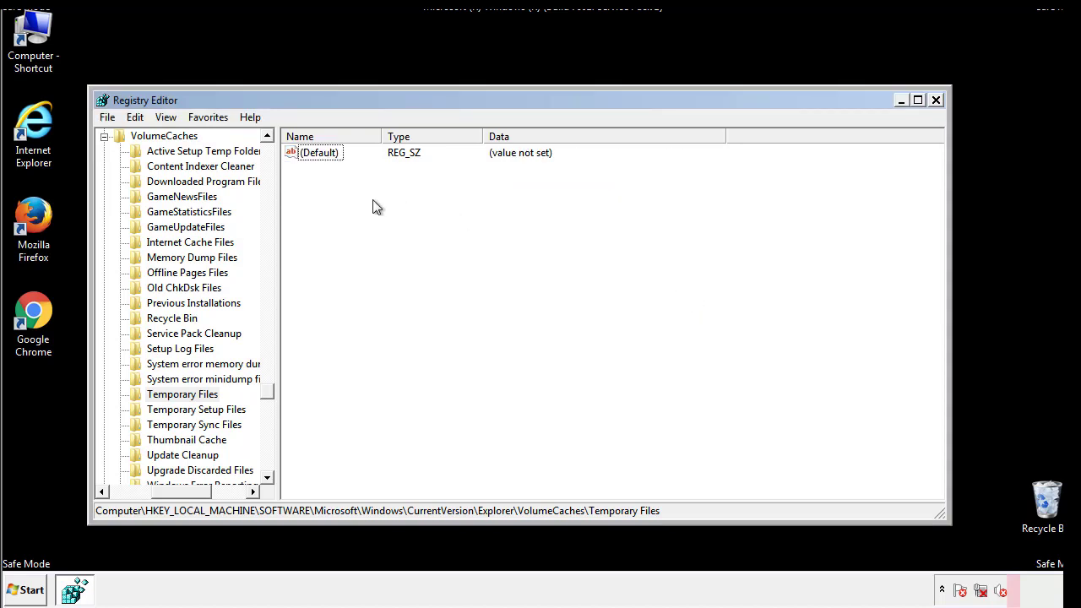
# - Close Registry Editor and launch System Configuration via msconfig
pyautogui.click(936, 102)
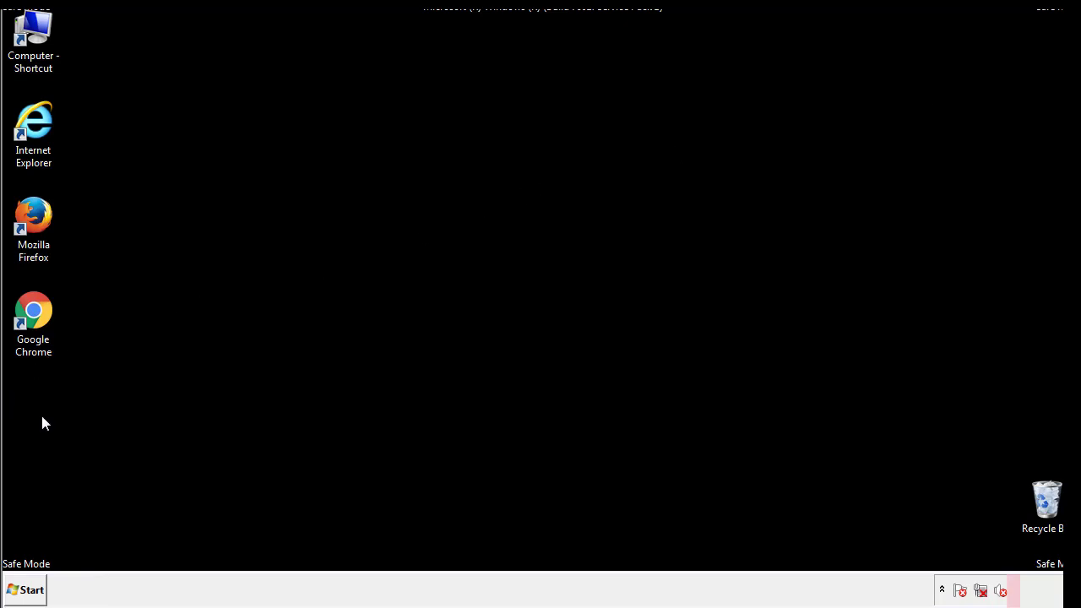
pyautogui.click(21, 593)
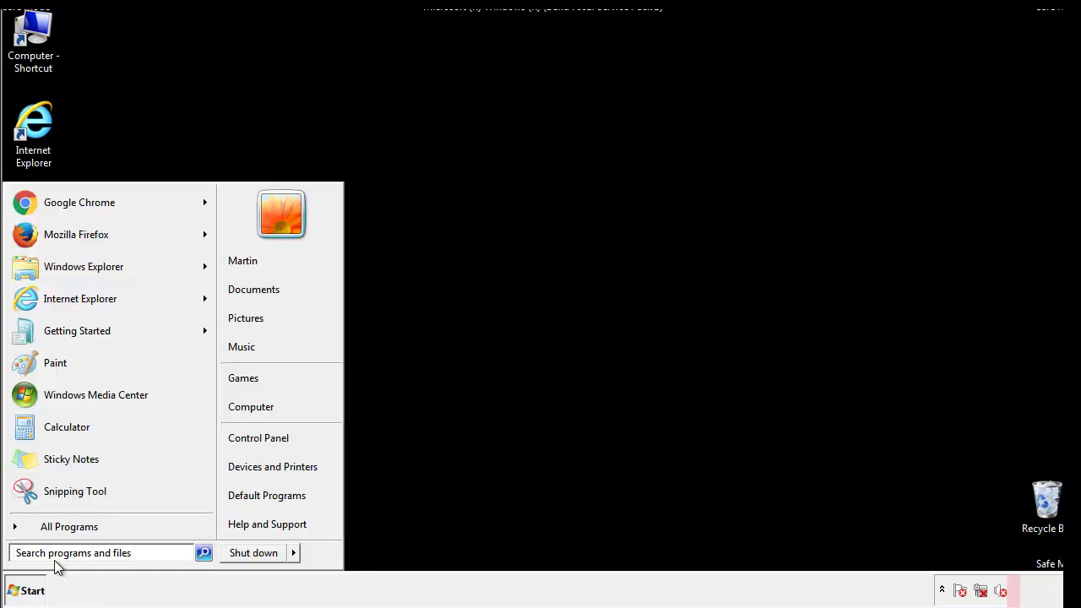
pyautogui.write('mscon')
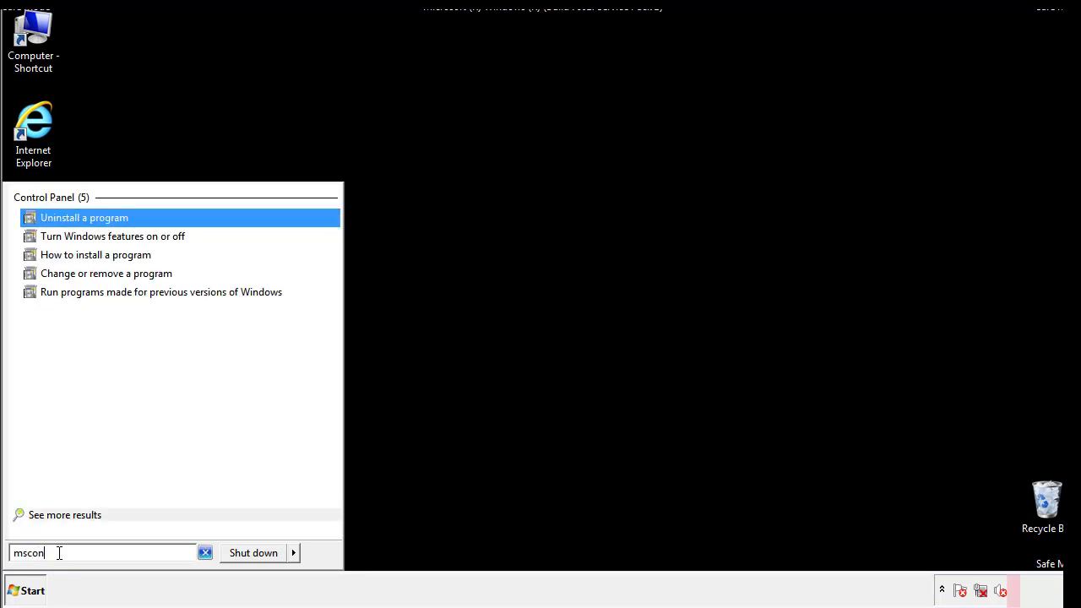
pyautogui.write('fig')
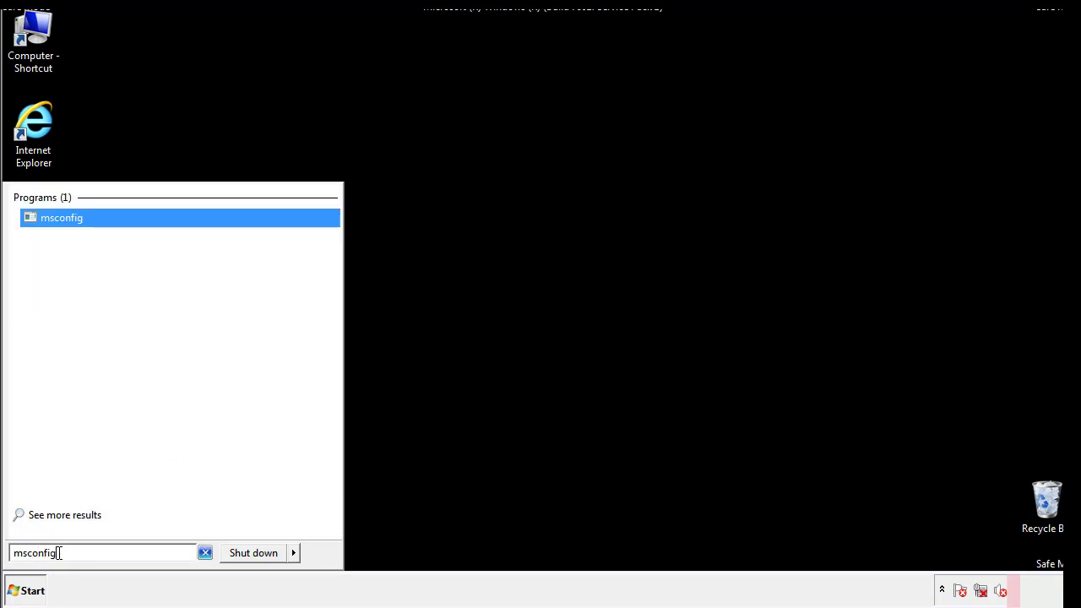
pyautogui.press('Return')
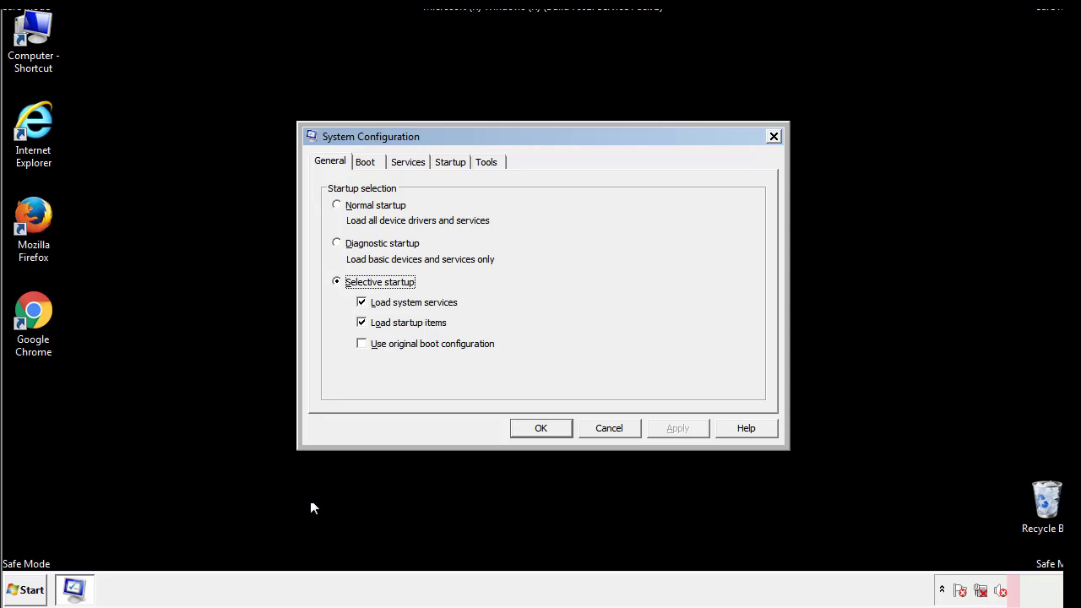
# - Turn off Safe boot on the Boot tab, apply it, and restart Windows
pyautogui.click(368, 161)
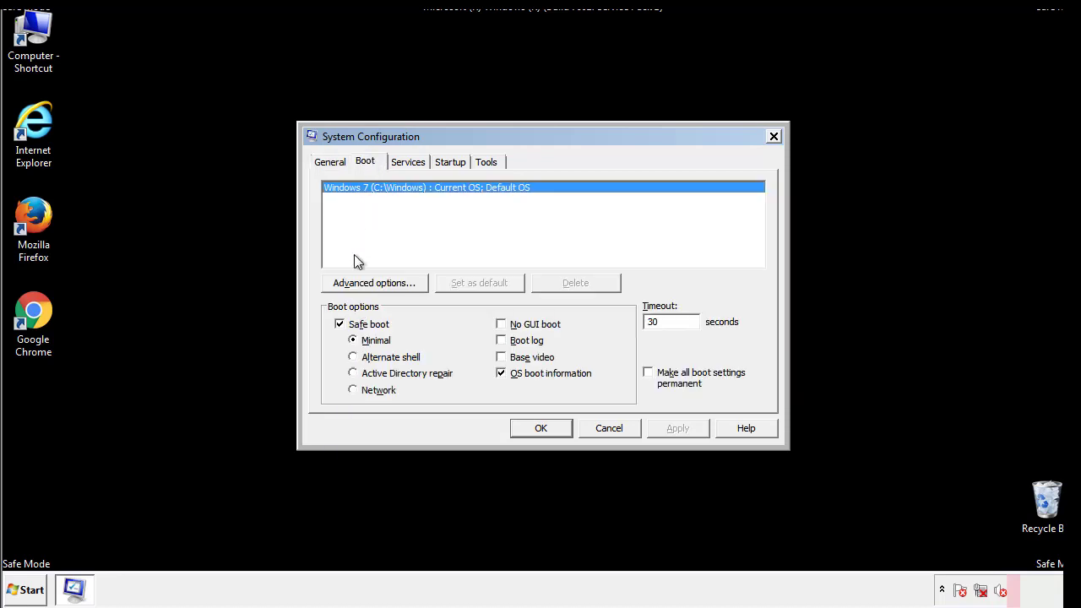
pyautogui.click(344, 330)
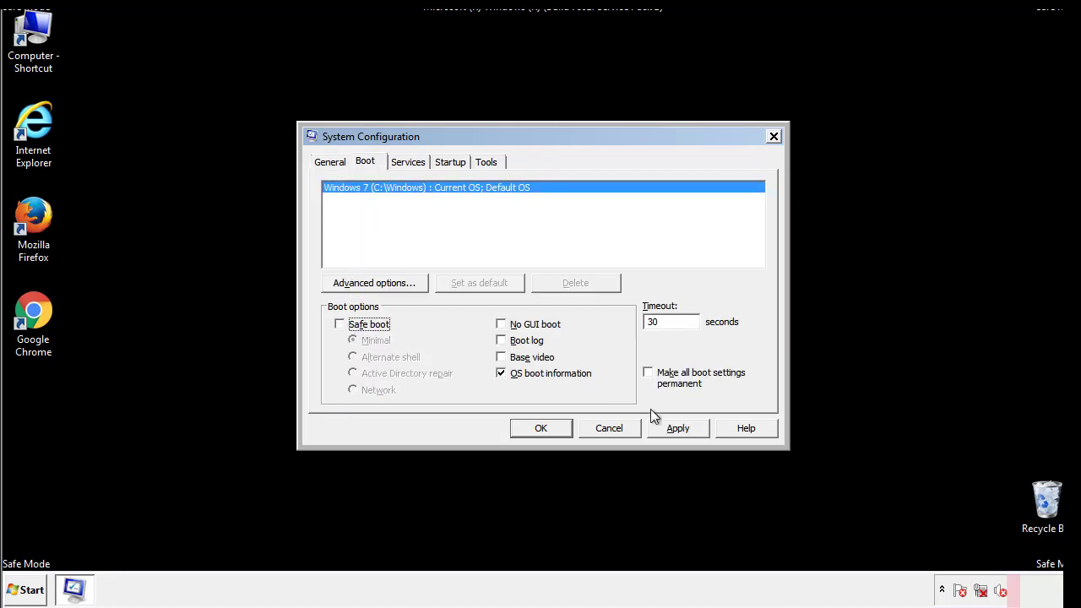
pyautogui.click(680, 427)
pyautogui.click(539, 428)
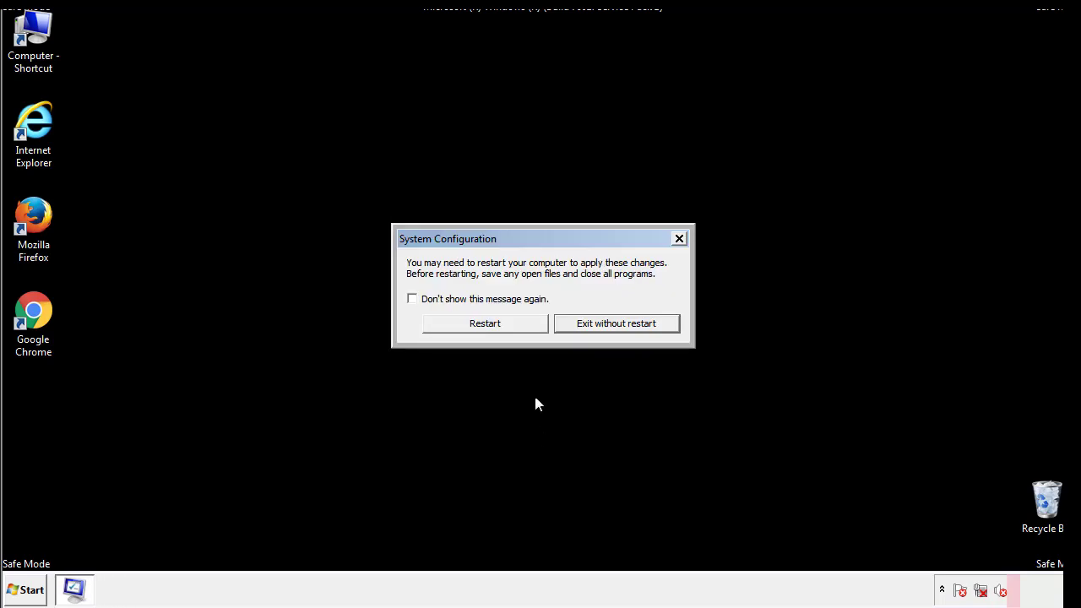
pyautogui.click(500, 330)
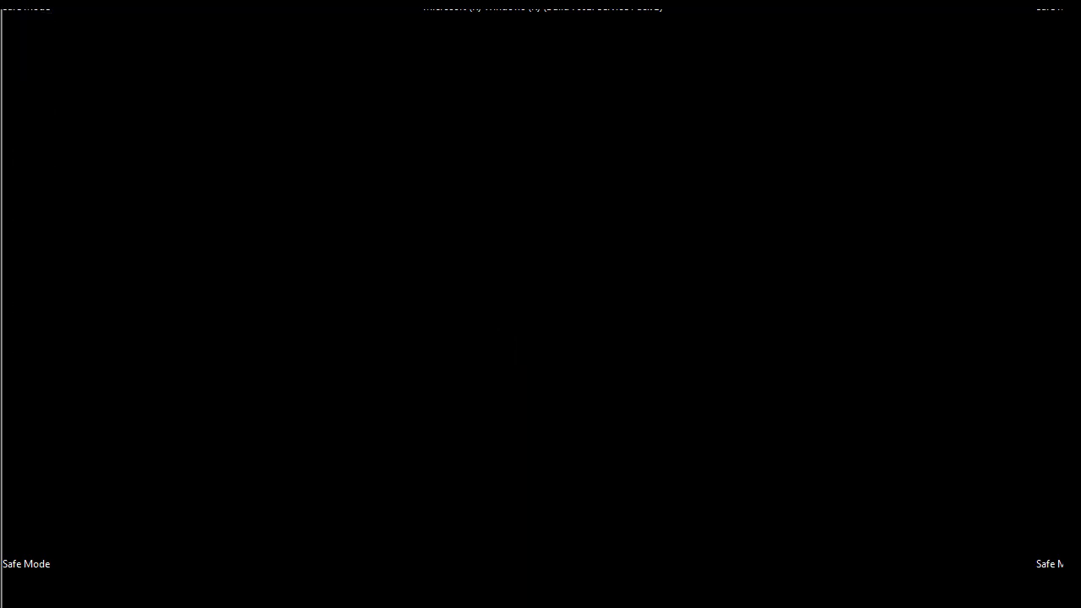